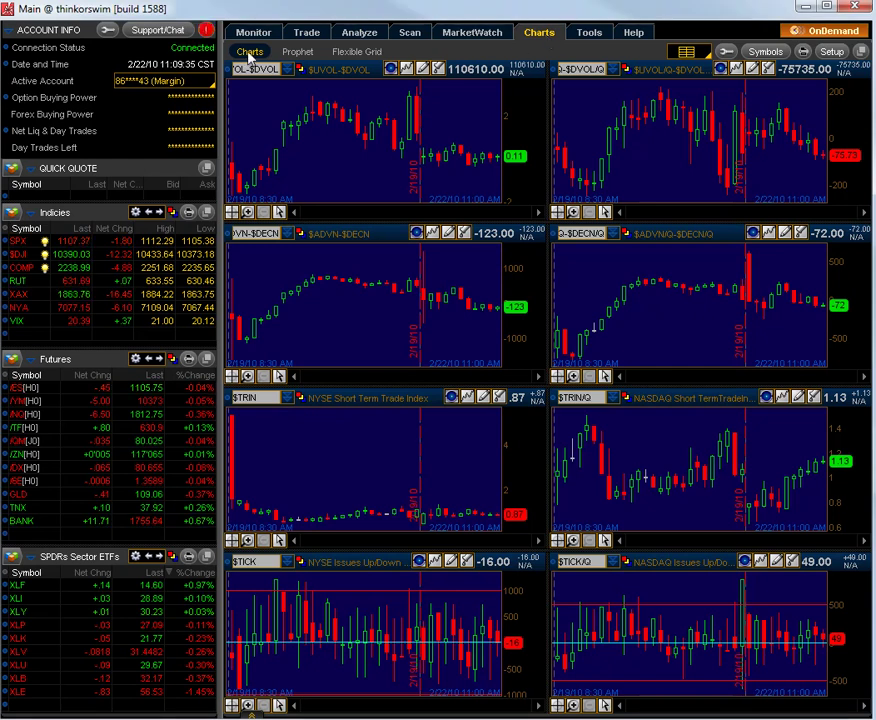
Step: Change the chart grid layout to four columns by three rows, followed by a two-by-two layout
{"action": "left_click", "coordinate": [690, 55]}
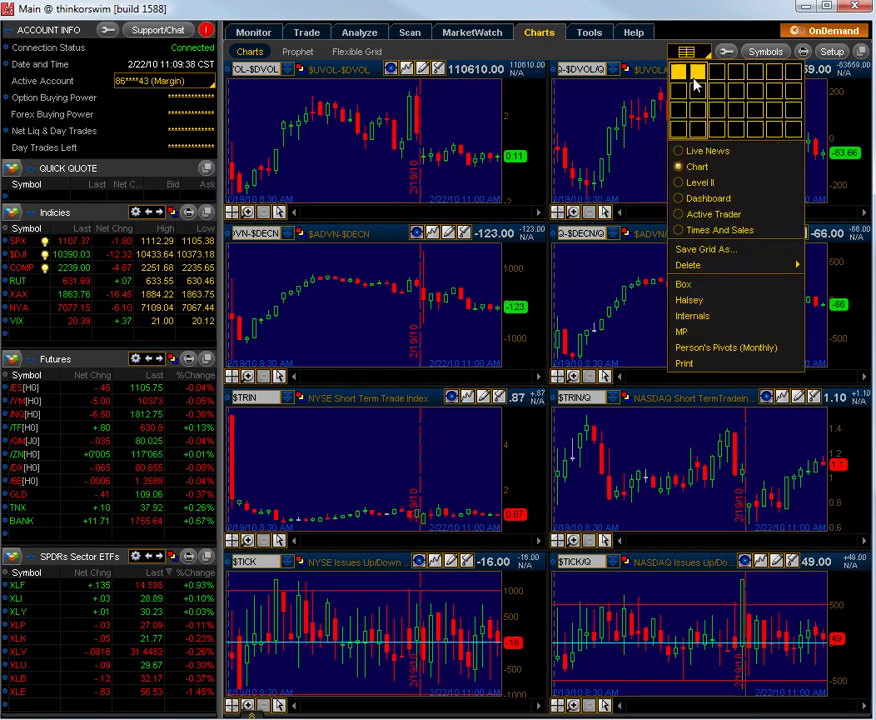
{"action": "left_click", "coordinate": [736, 117]}
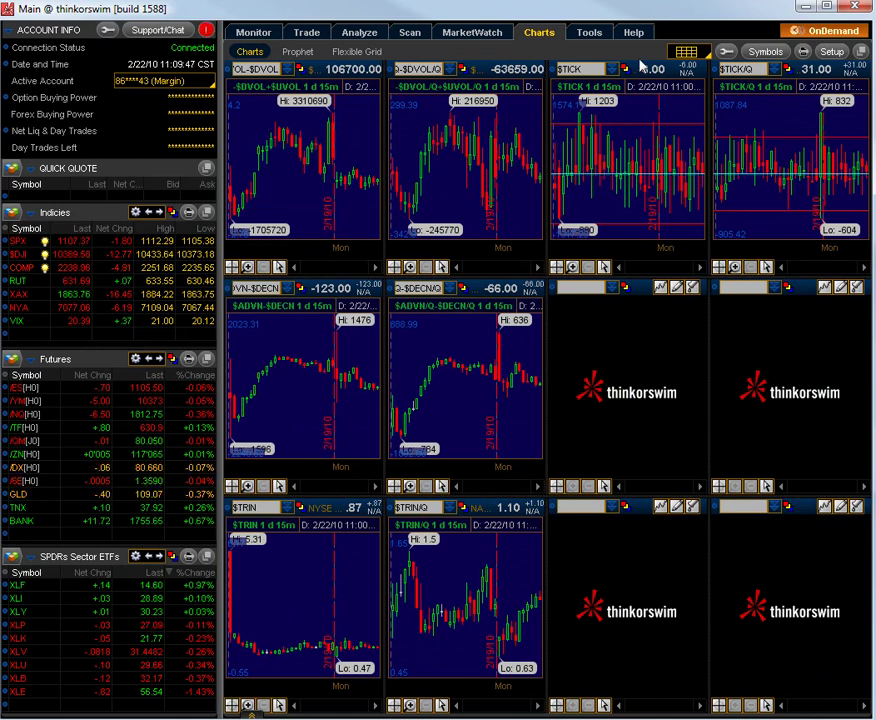
{"action": "left_click", "coordinate": [684, 53]}
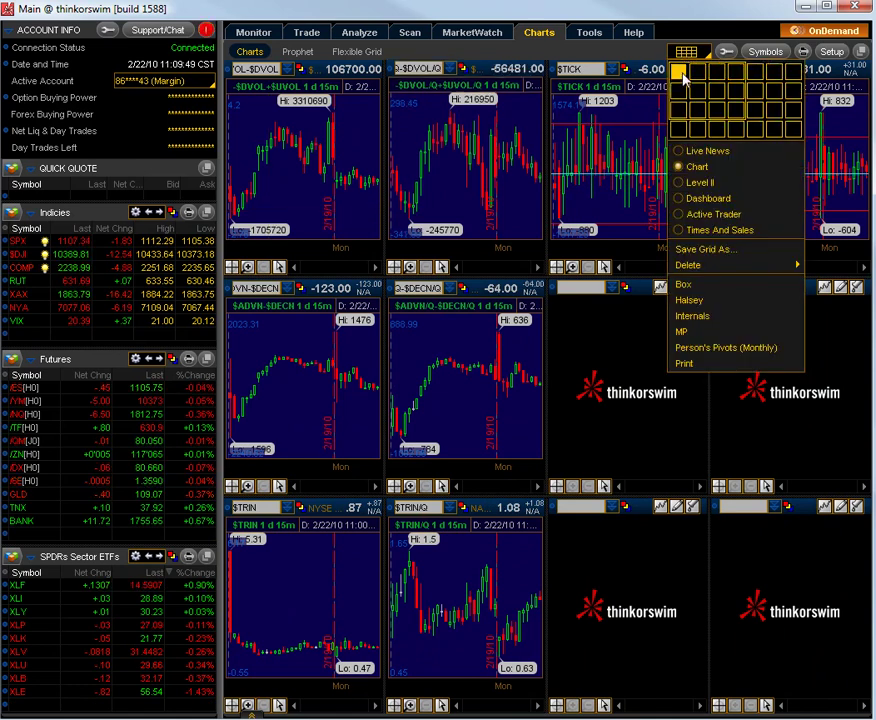
{"action": "left_click", "coordinate": [697, 101]}
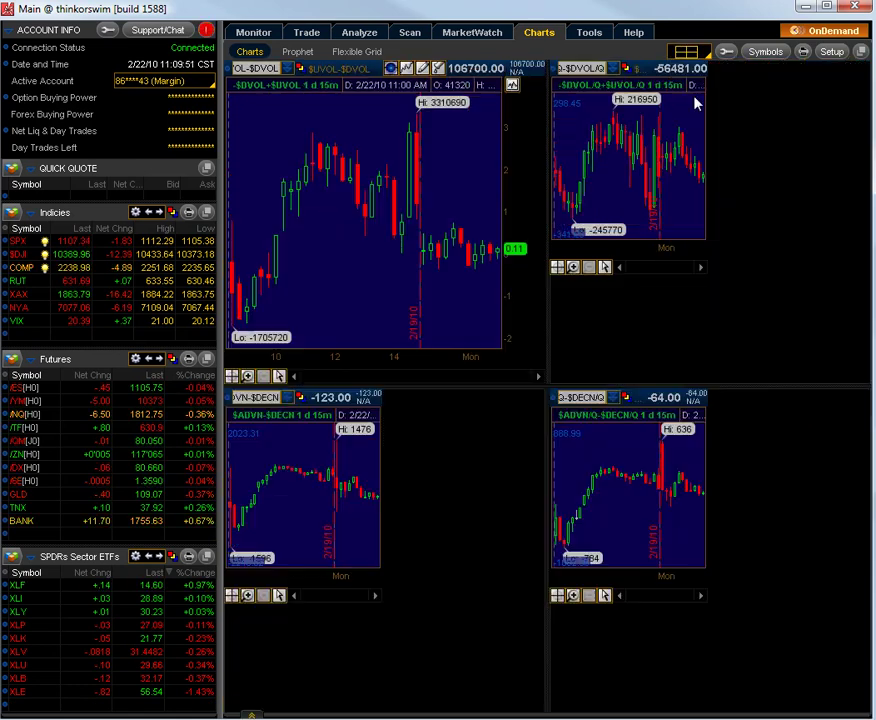
Step: View the main window's Flexible Grid, return to the standard charts, and bring up the separate three-cell /ES Flexible Grid window
{"action": "left_click", "coordinate": [345, 55]}
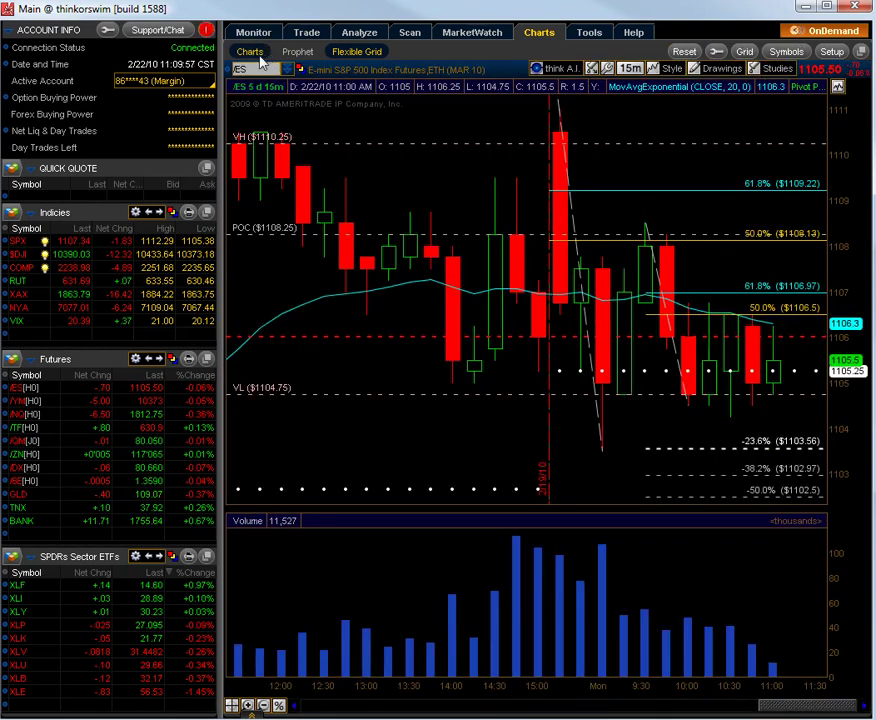
{"action": "left_click", "coordinate": [357, 51]}
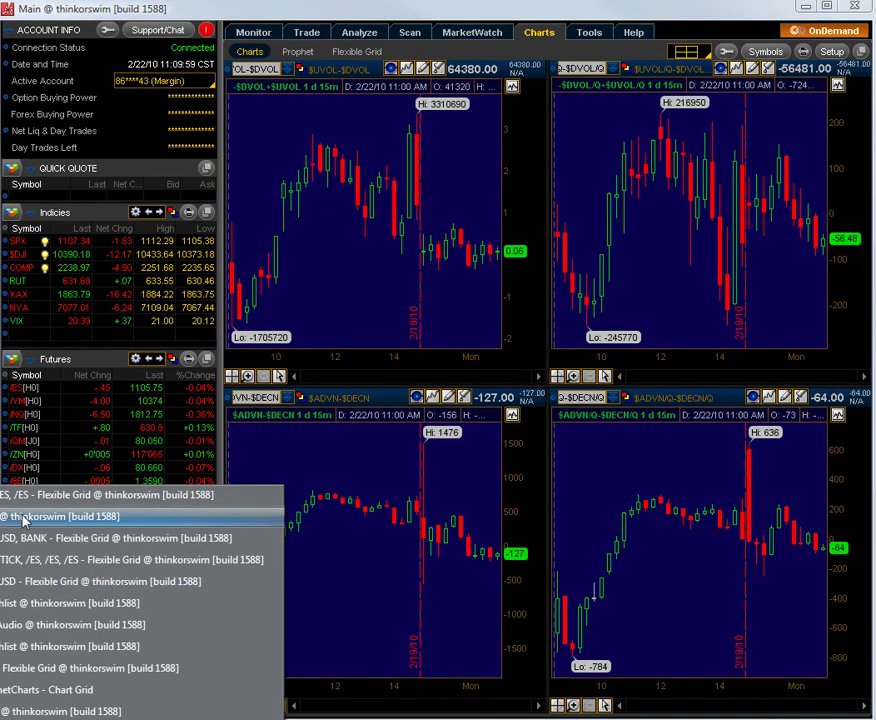
{"action": "left_click", "coordinate": [22, 495]}
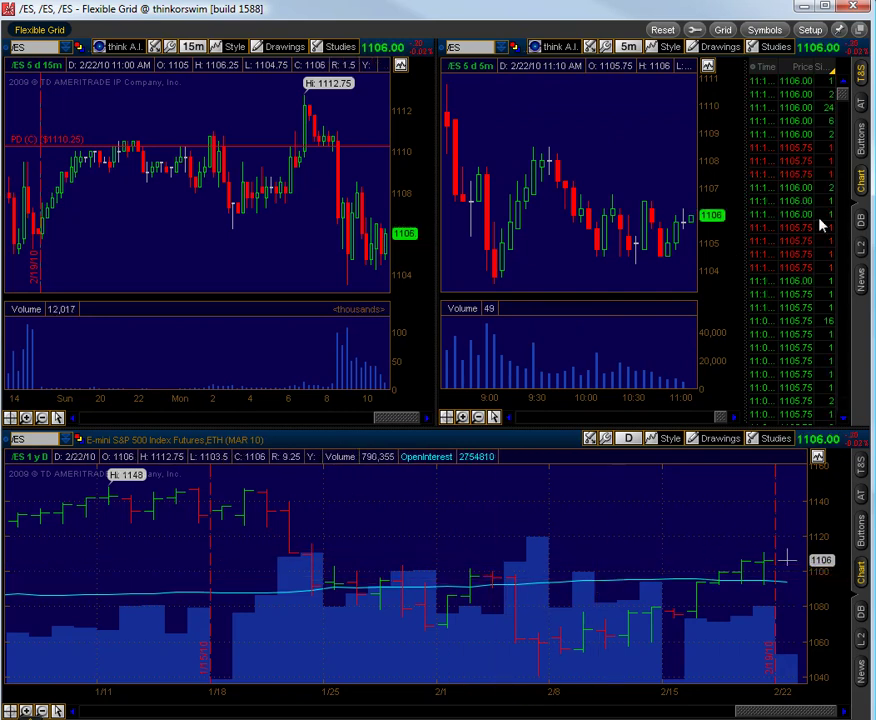
Step: Show the Active Trader ladder together with Time and Sales beside the 5-minute /ES chart
{"action": "left_click", "coordinate": [861, 107]}
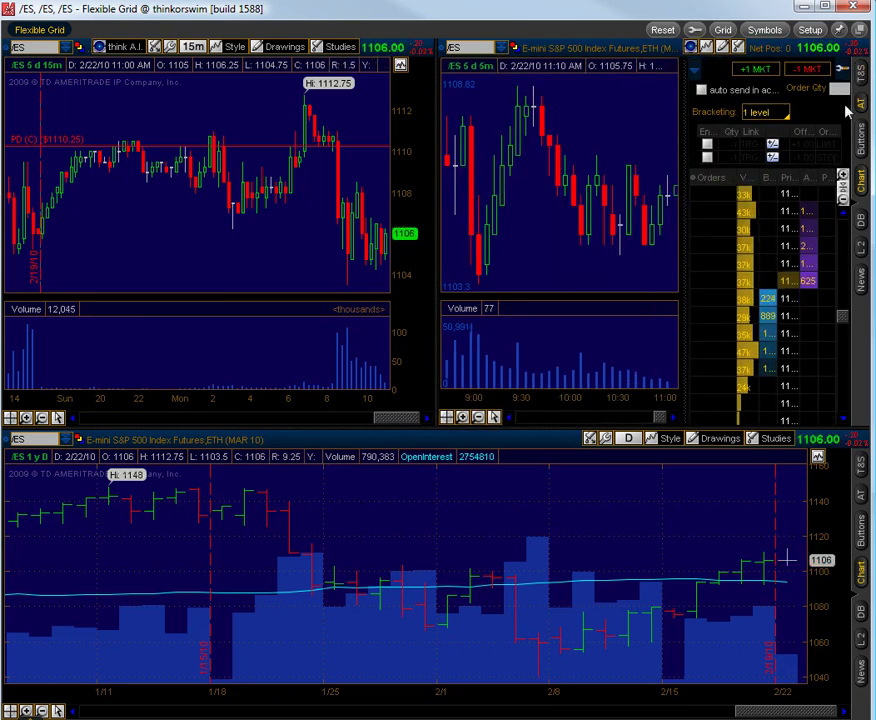
{"action": "left_click", "coordinate": [862, 78]}
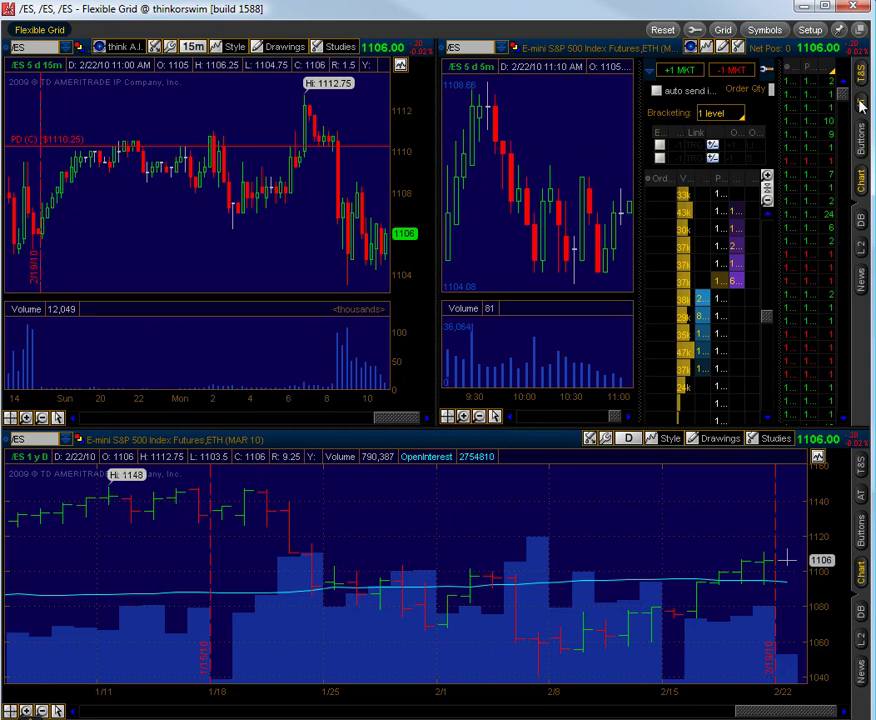
Step: Reset the flexible grid to its default layout and leave the cell customization controls turned on
{"action": "left_click", "coordinate": [668, 31]}
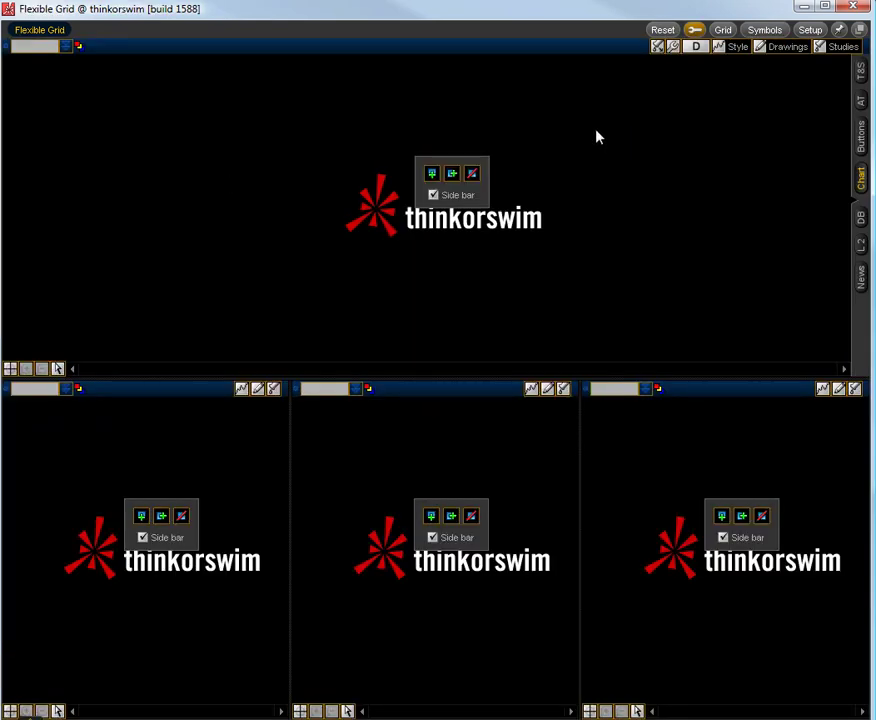
{"action": "left_click", "coordinate": [695, 31]}
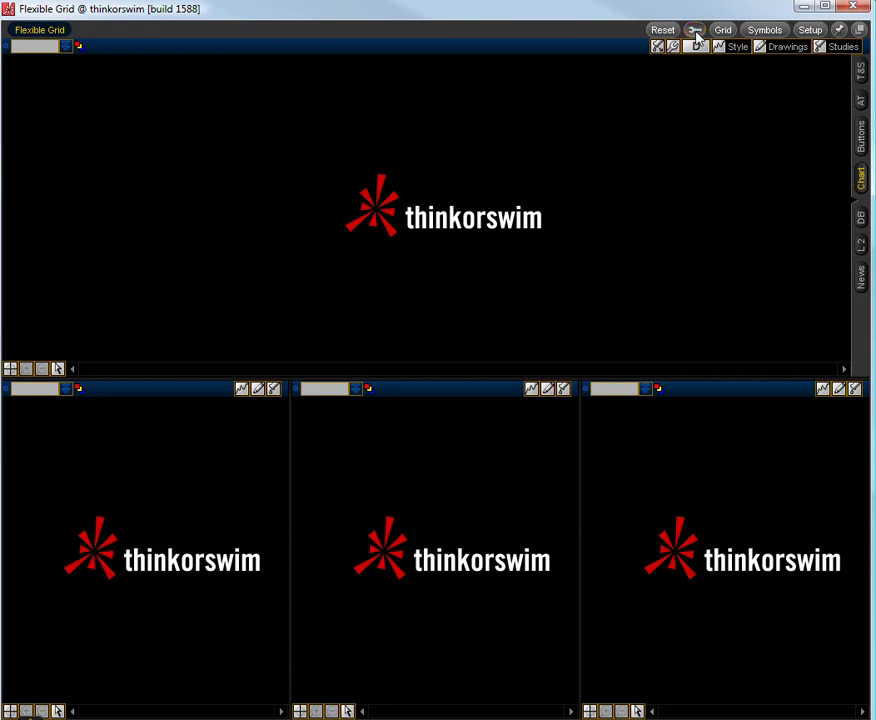
{"action": "left_click", "coordinate": [695, 31]}
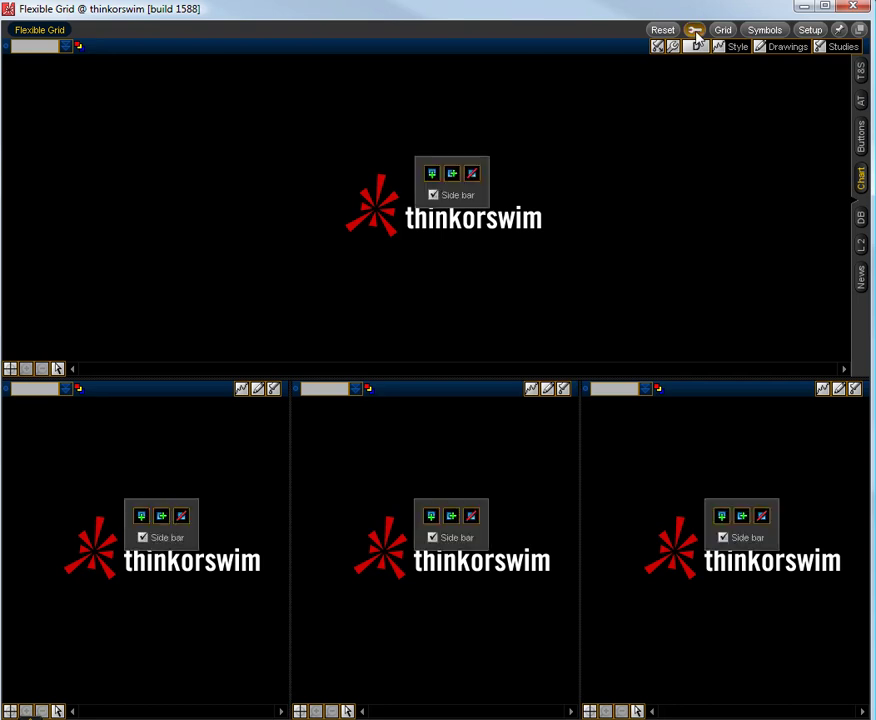
Step: Try adding cells beside and below the large upper grid cell, and delete the added cells
{"action": "left_click", "coordinate": [465, 178]}
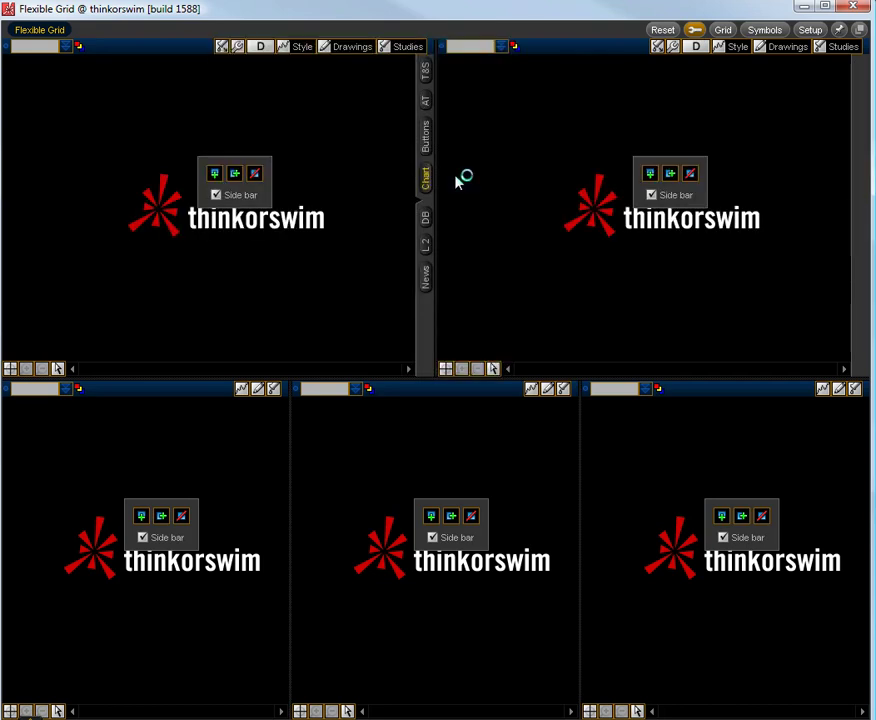
{"action": "left_click", "coordinate": [255, 174]}
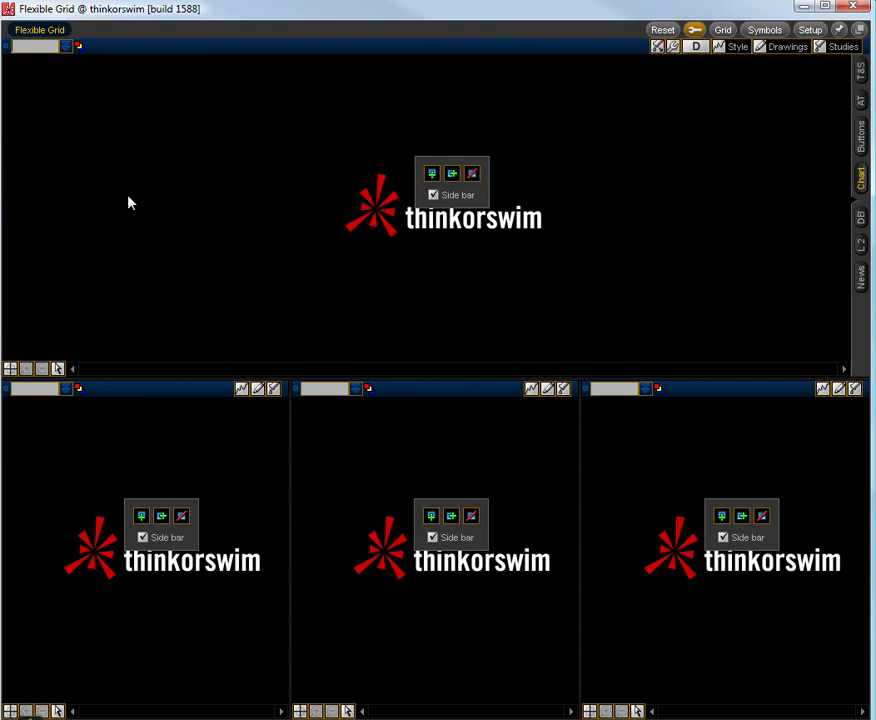
{"action": "left_click", "coordinate": [432, 175]}
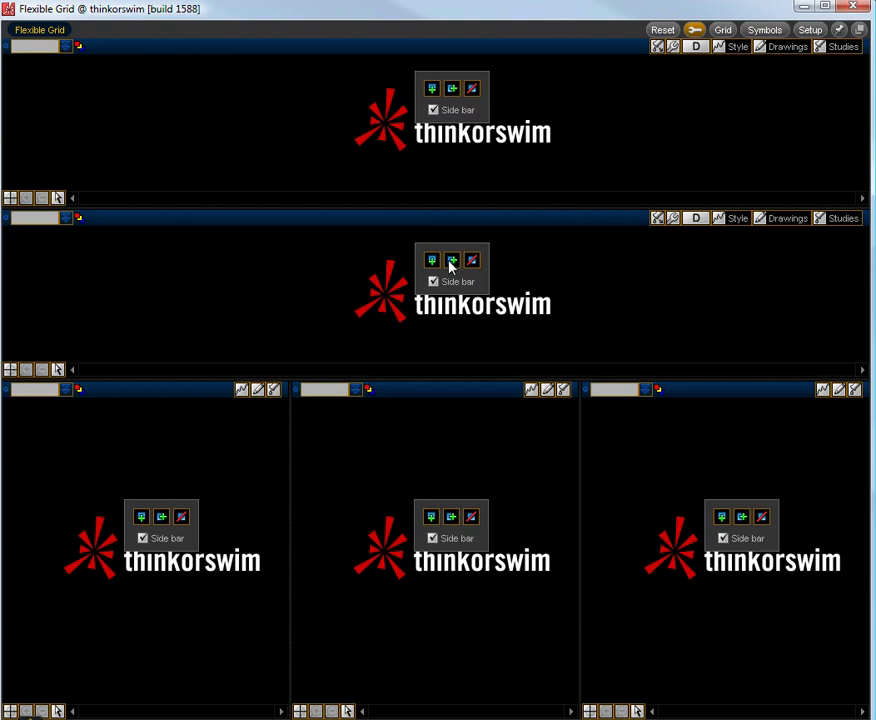
{"action": "left_click", "coordinate": [452, 261]}
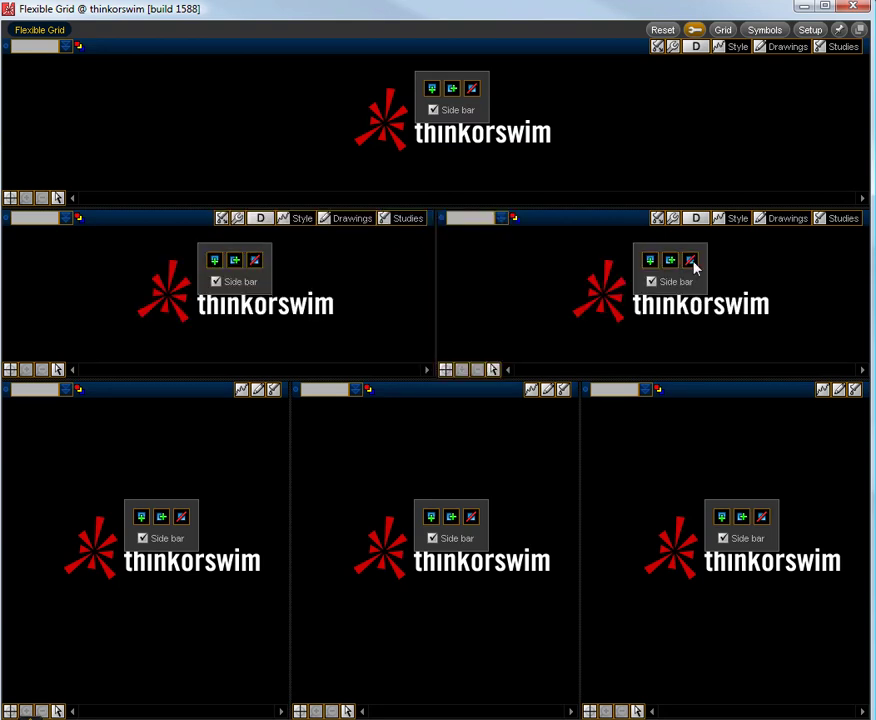
{"action": "left_click", "coordinate": [691, 260]}
{"action": "left_click", "coordinate": [472, 261]}
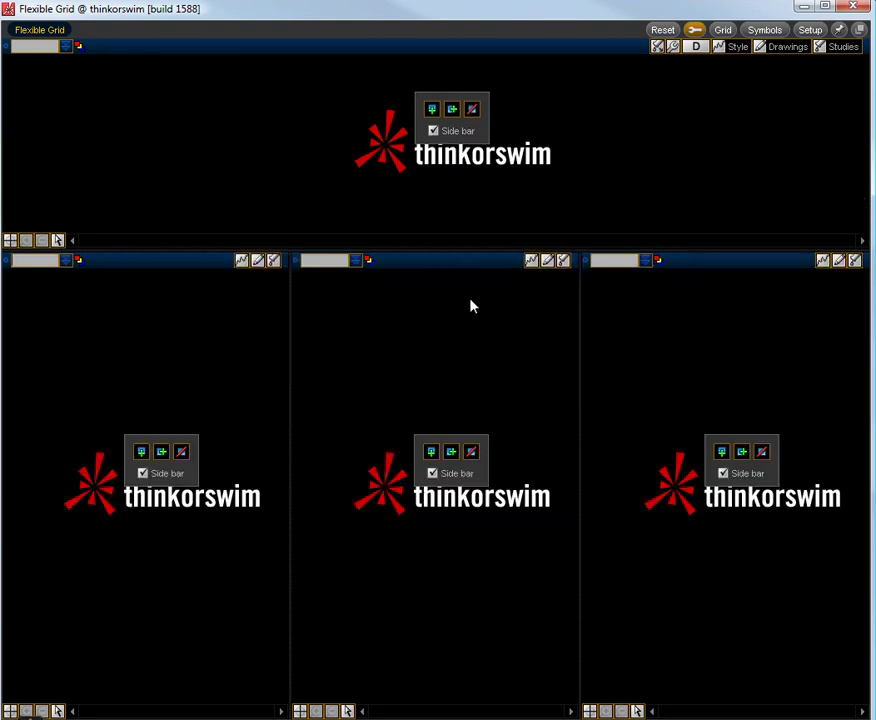
Step: Delete the middle lower cell and load the symbol /ES into the three remaining cells
{"action": "left_click", "coordinate": [472, 452]}
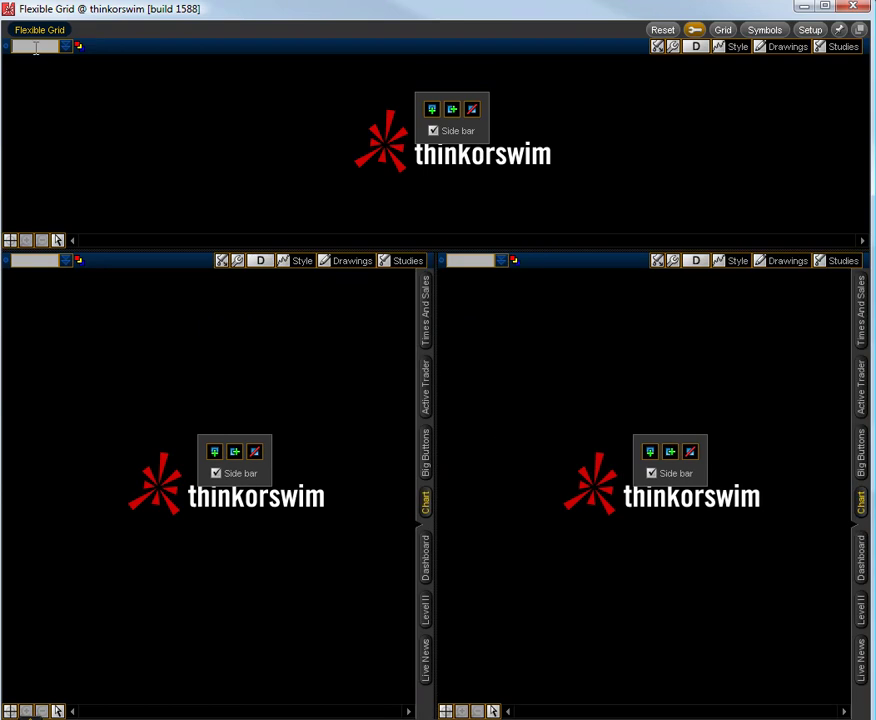
{"action": "type", "text": "/ES"}
{"action": "key", "text": "Return"}
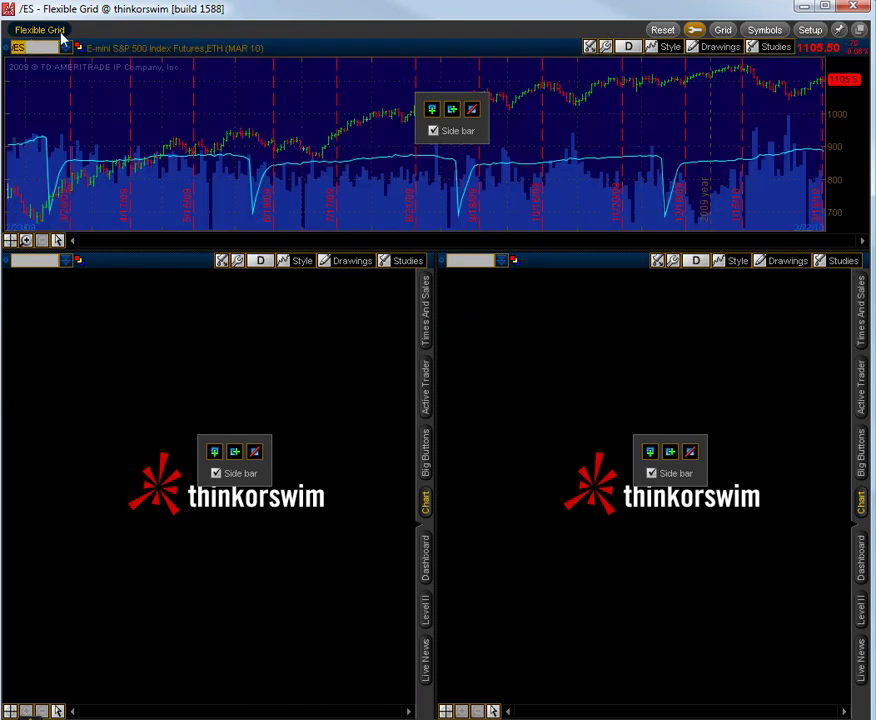
{"action": "key", "text": "Return"}
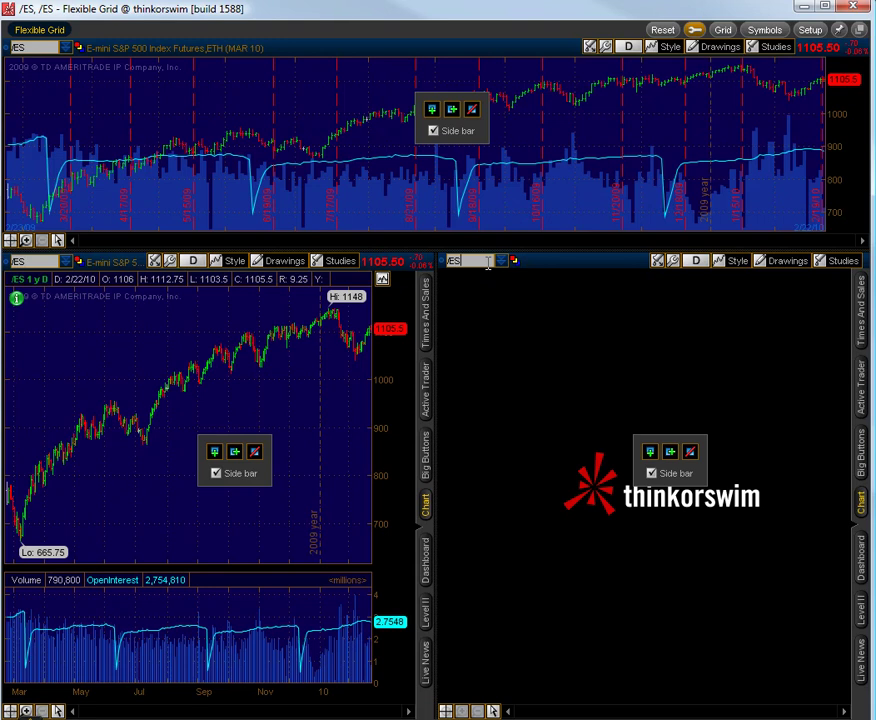
{"action": "key", "text": "Return"}
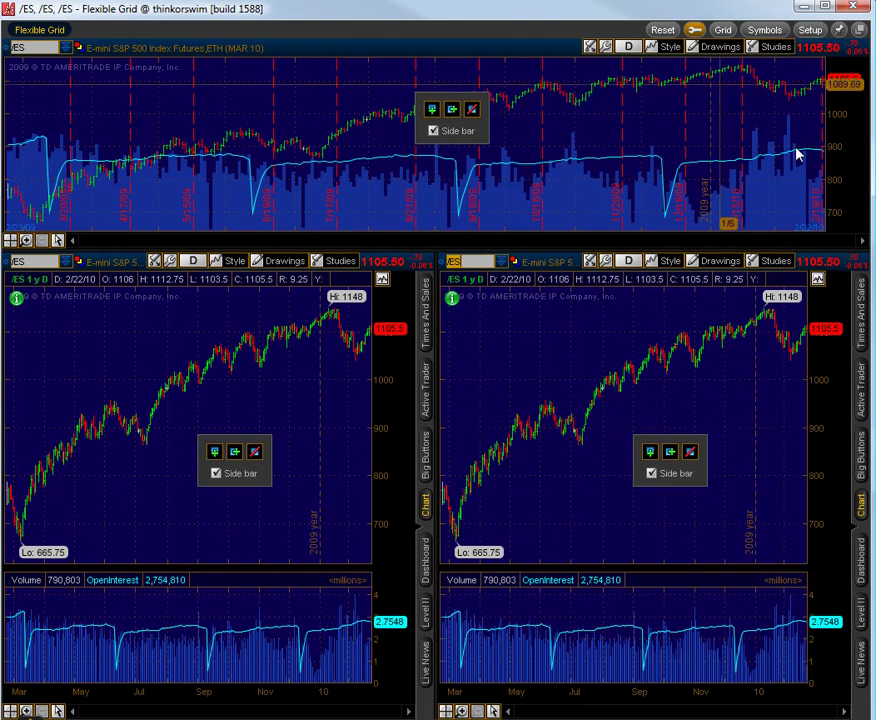
Step: Add Time and Sales and Active Trader to the lower-right /ES chart, and delete the lower-left cell
{"action": "left_click", "coordinate": [862, 325]}
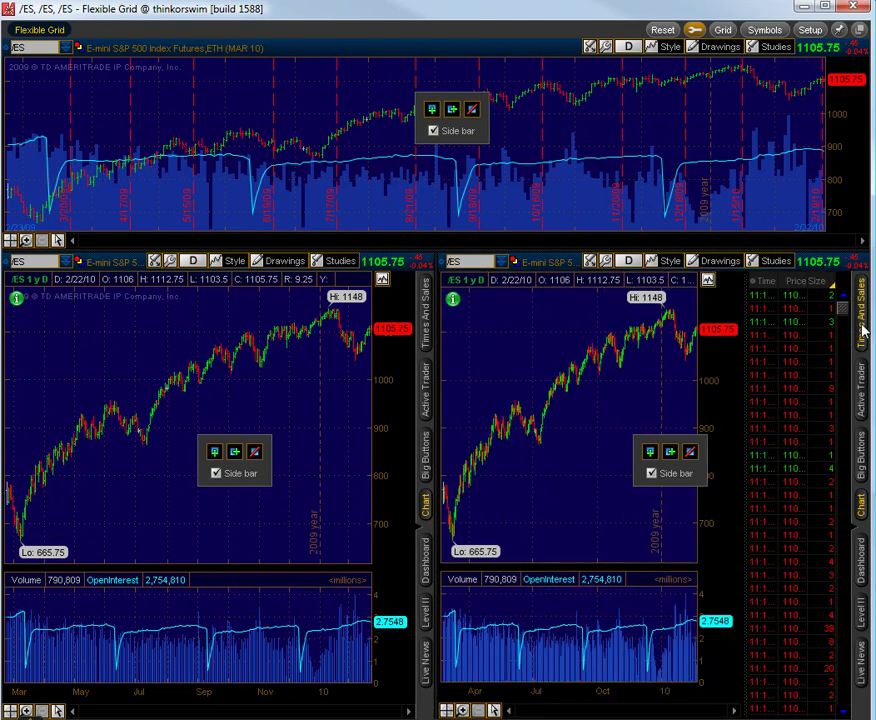
{"action": "left_click", "coordinate": [862, 388]}
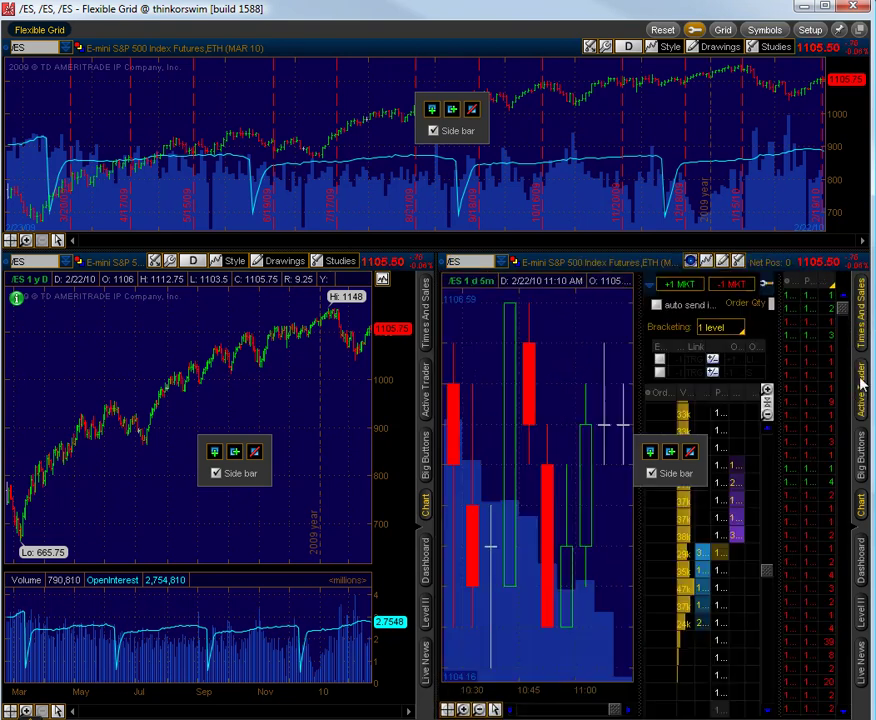
{"action": "left_click", "coordinate": [254, 456]}
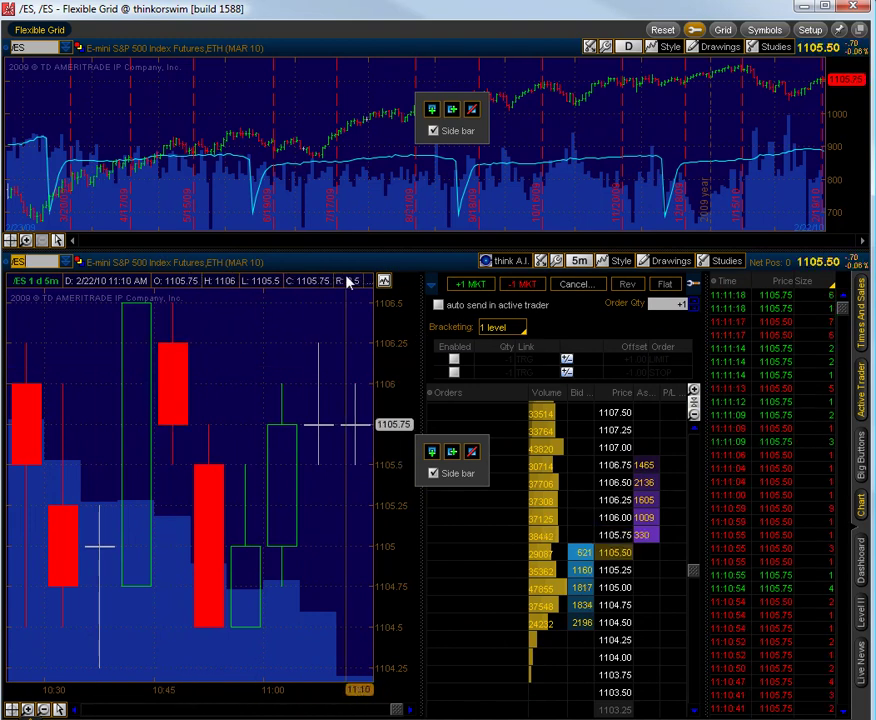
{"action": "left_click", "coordinate": [384, 281]}
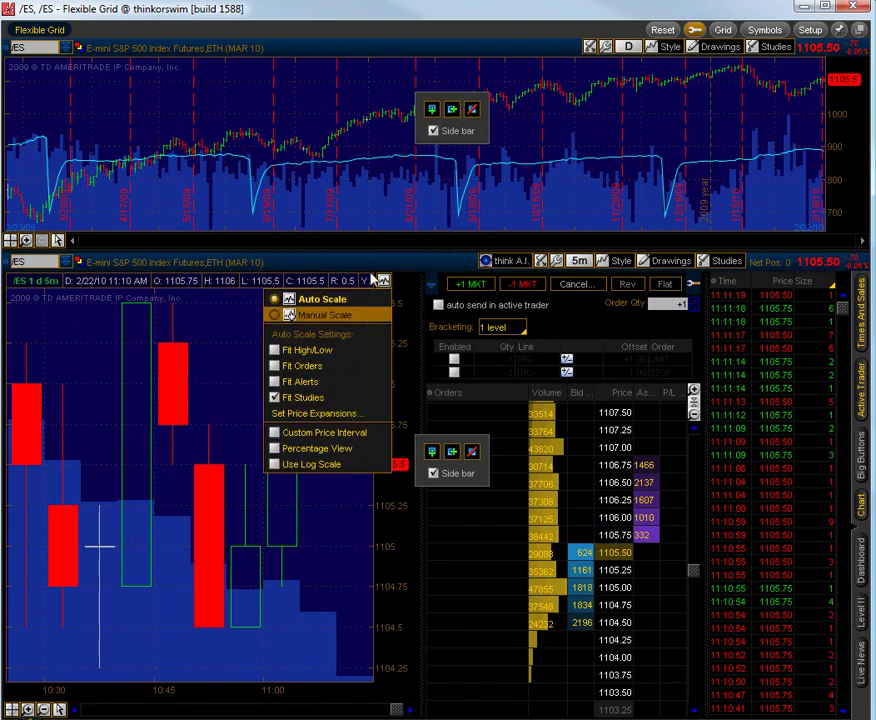
{"action": "left_click", "coordinate": [383, 313]}
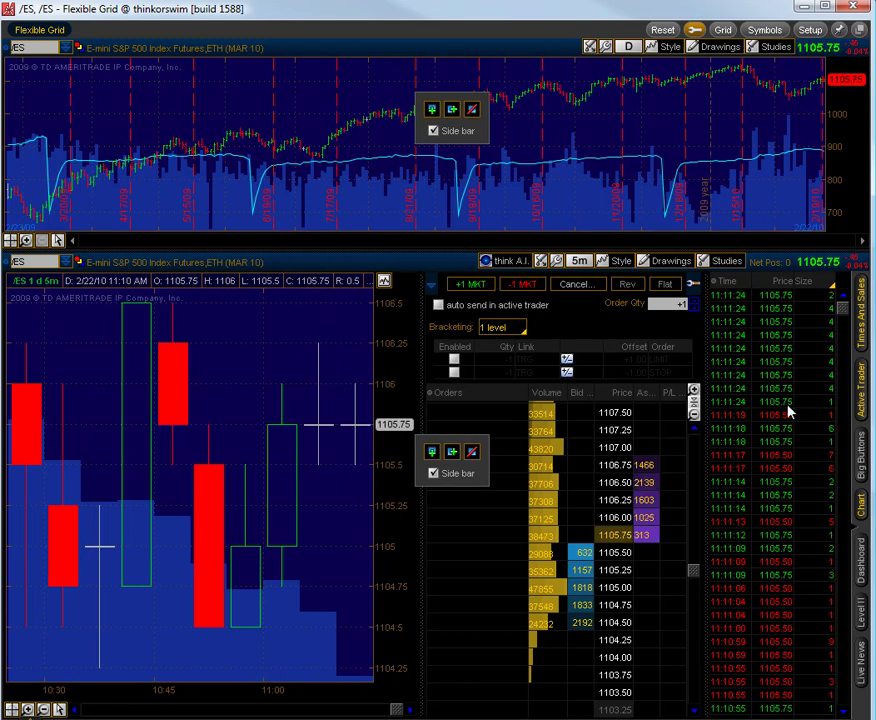
Step: Reset the flexible grid and load /ES into the upper cell and the first two lower cells
{"action": "left_click", "coordinate": [664, 31]}
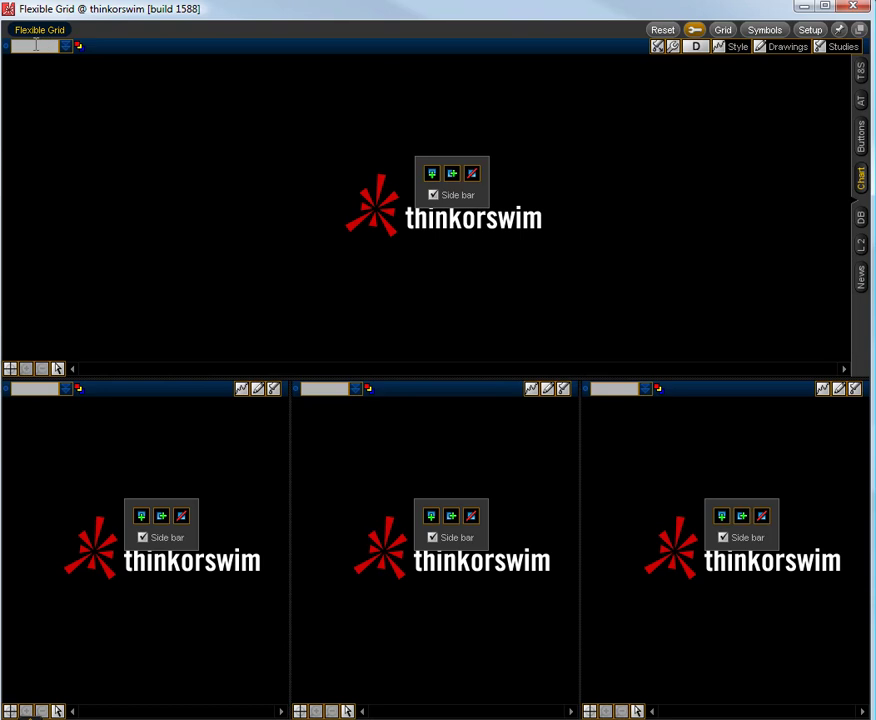
{"action": "key", "text": "Return"}
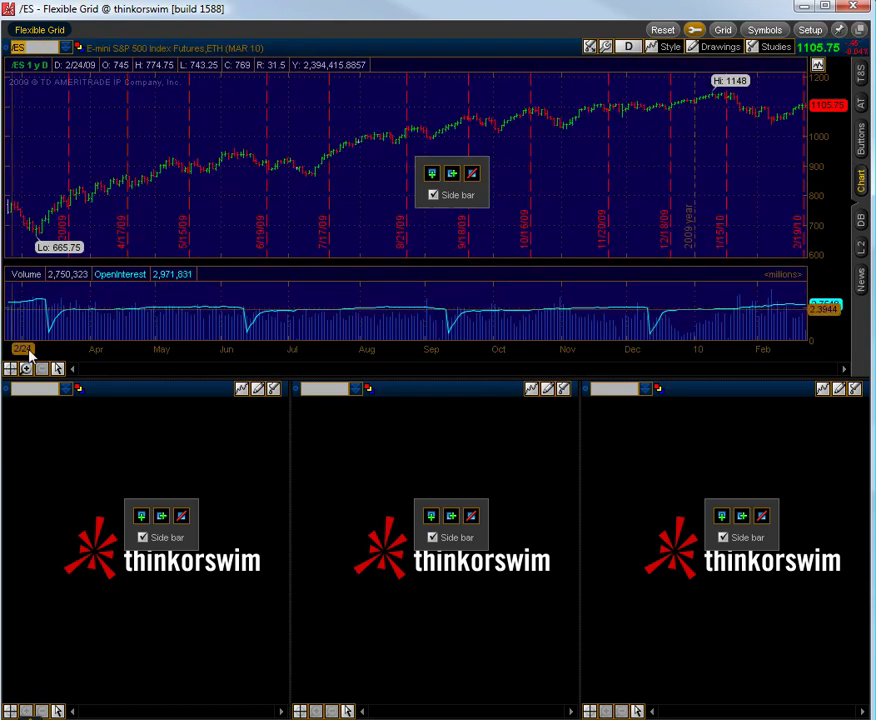
{"action": "left_click", "coordinate": [32, 388]}
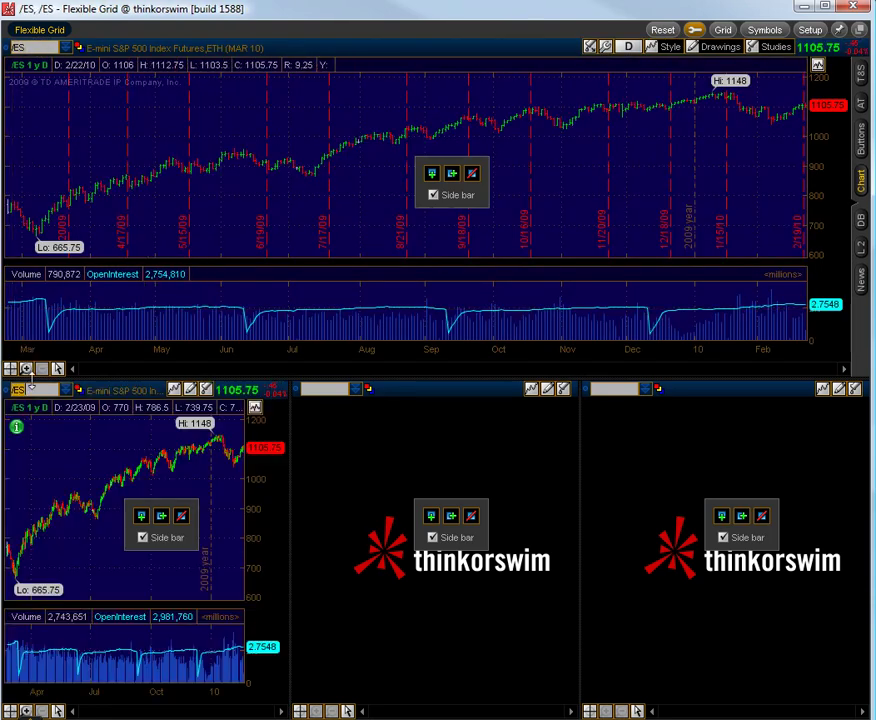
{"action": "left_click", "coordinate": [338, 389]}
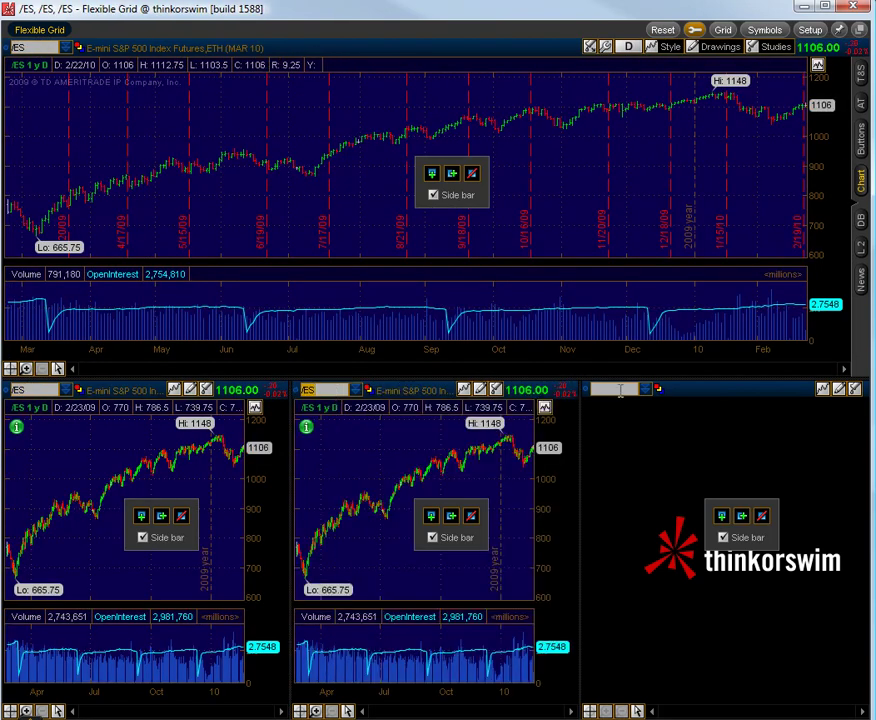
Step: Show Active Trader and Time and Sales on the second lower /ES chart, and delete the other two lower cells
{"action": "left_click", "coordinate": [763, 520]}
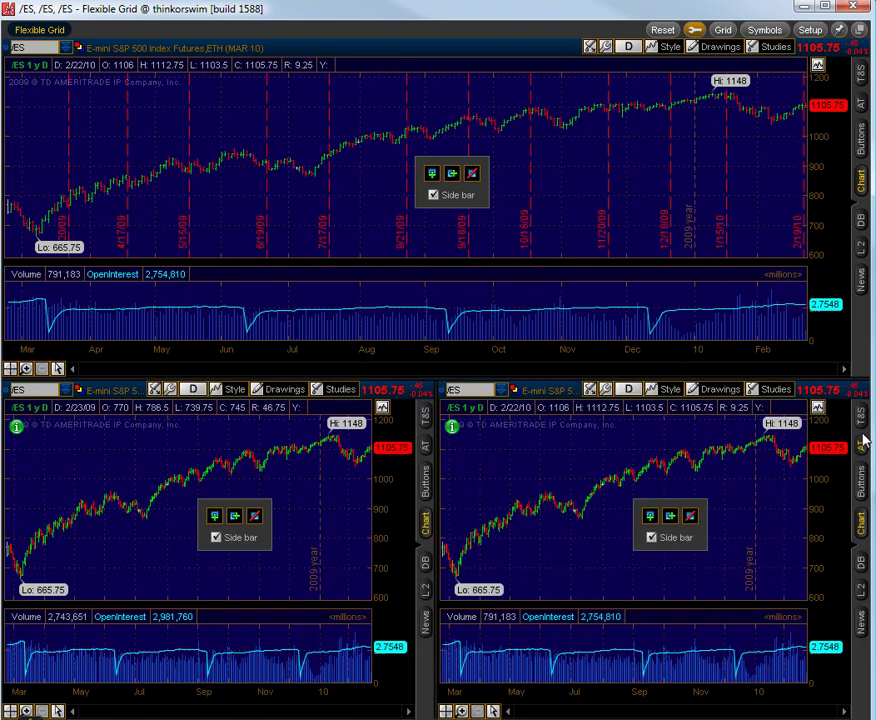
{"action": "left_click", "coordinate": [862, 444]}
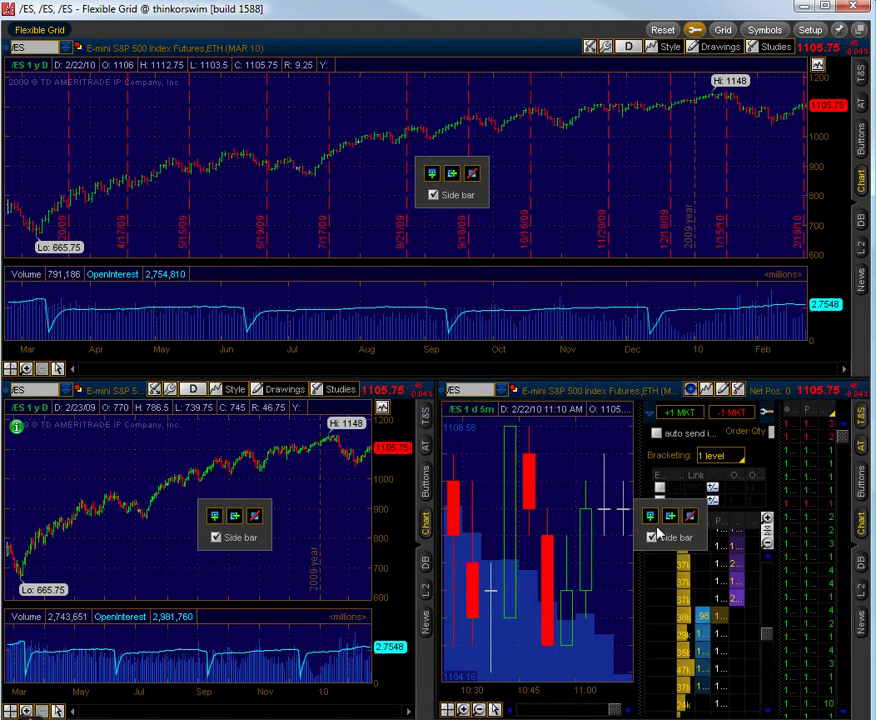
{"action": "left_click", "coordinate": [255, 520]}
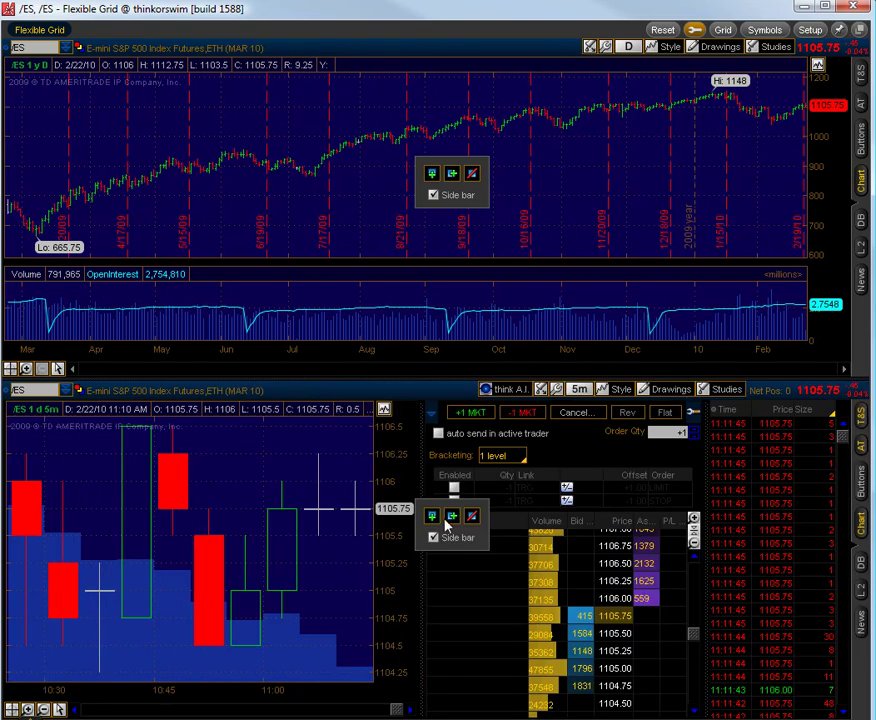
Step: Switch the upper /ES chart from daily bars to the 5-day 15-minute time frame
{"action": "left_click_drag", "start_coordinate": [655, 162], "coordinate": [800, 153]}
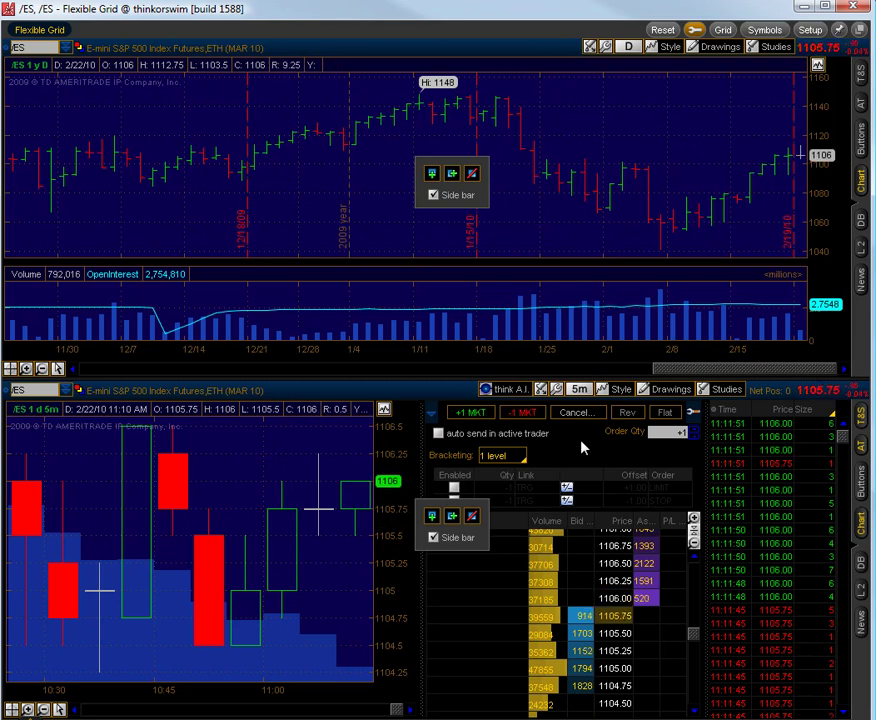
{"action": "left_click", "coordinate": [628, 47]}
{"action": "left_click", "coordinate": [628, 100]}
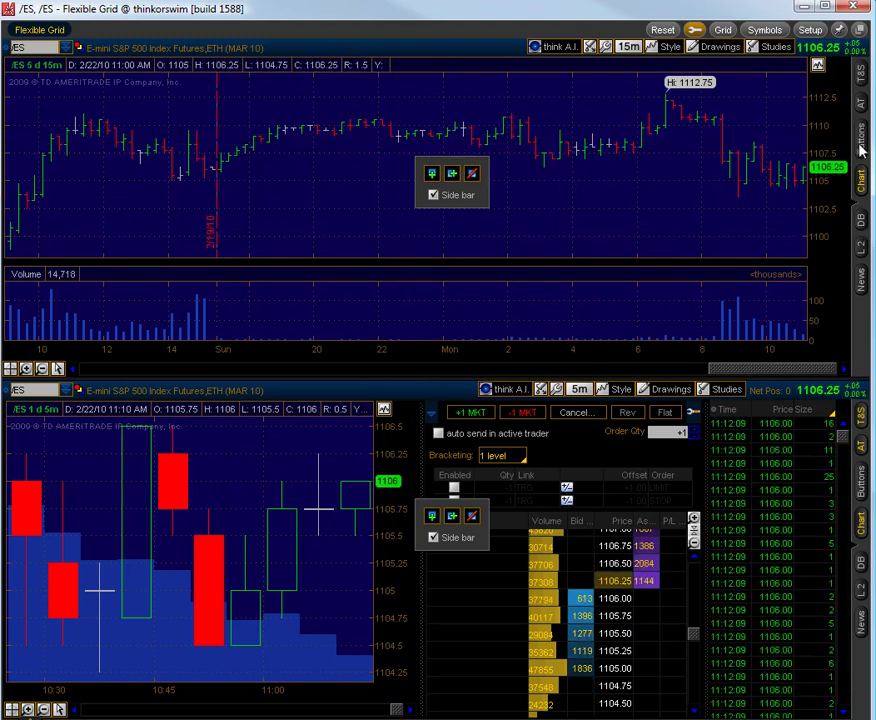
Step: Preview the Buttons, DB, L 2 and News gadgets one after another beside the upper /ES chart, hiding each again
{"action": "left_click", "coordinate": [862, 148]}
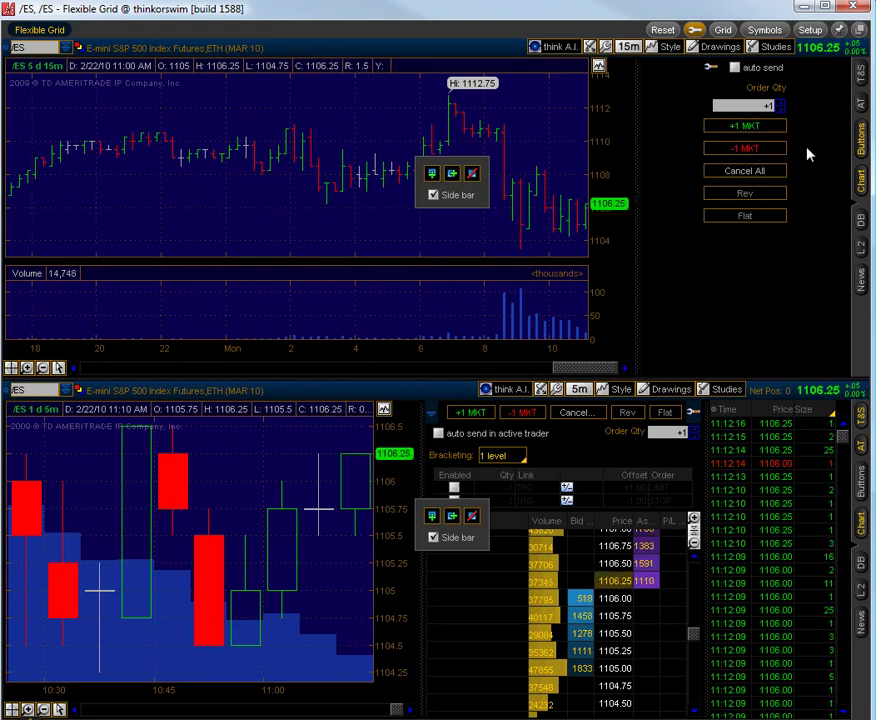
{"action": "left_click", "coordinate": [864, 158]}
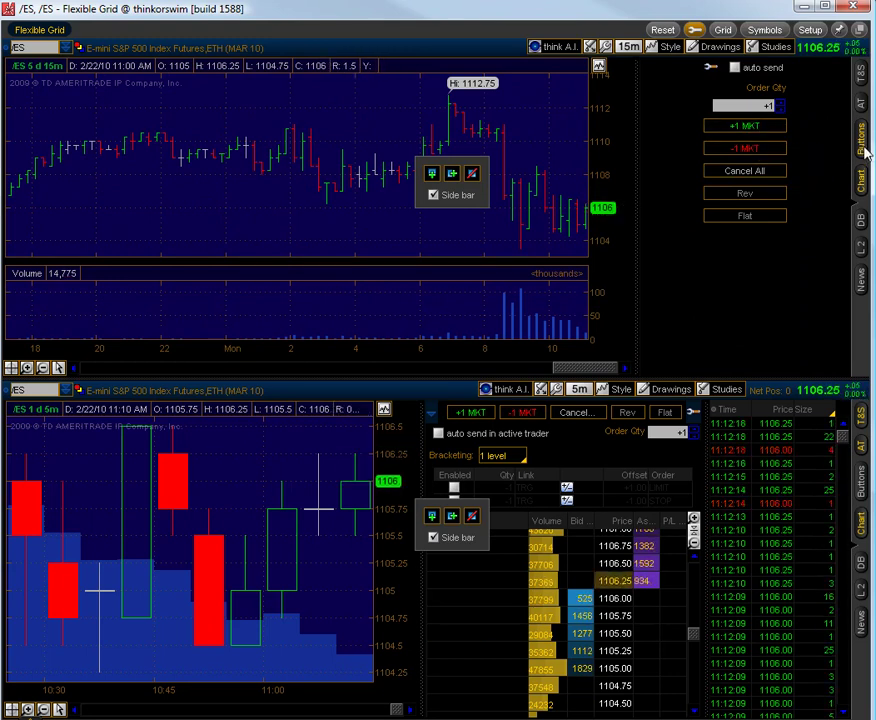
{"action": "left_click", "coordinate": [864, 228]}
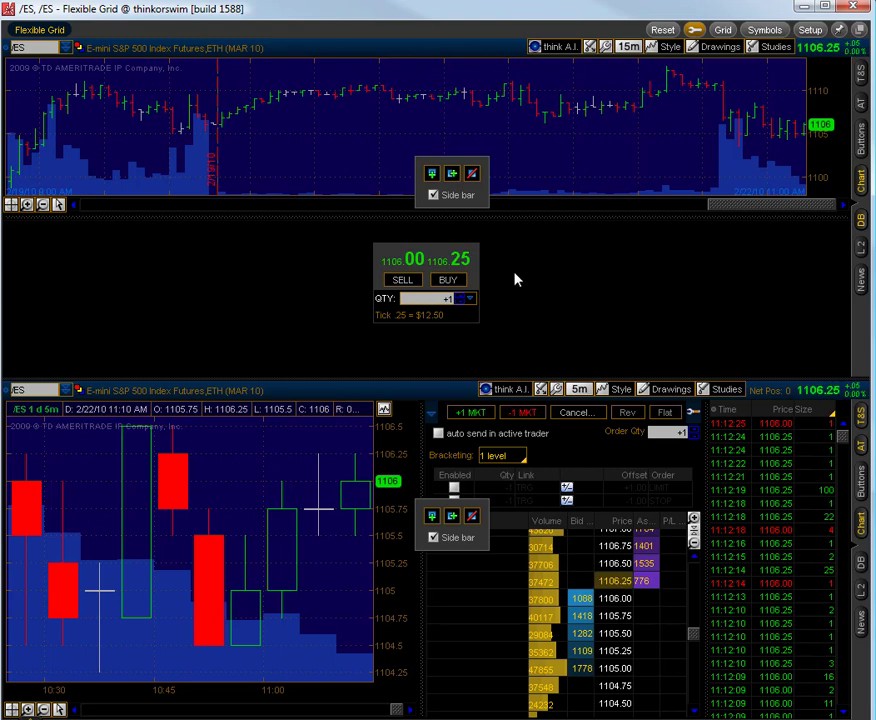
{"action": "left_click", "coordinate": [862, 232]}
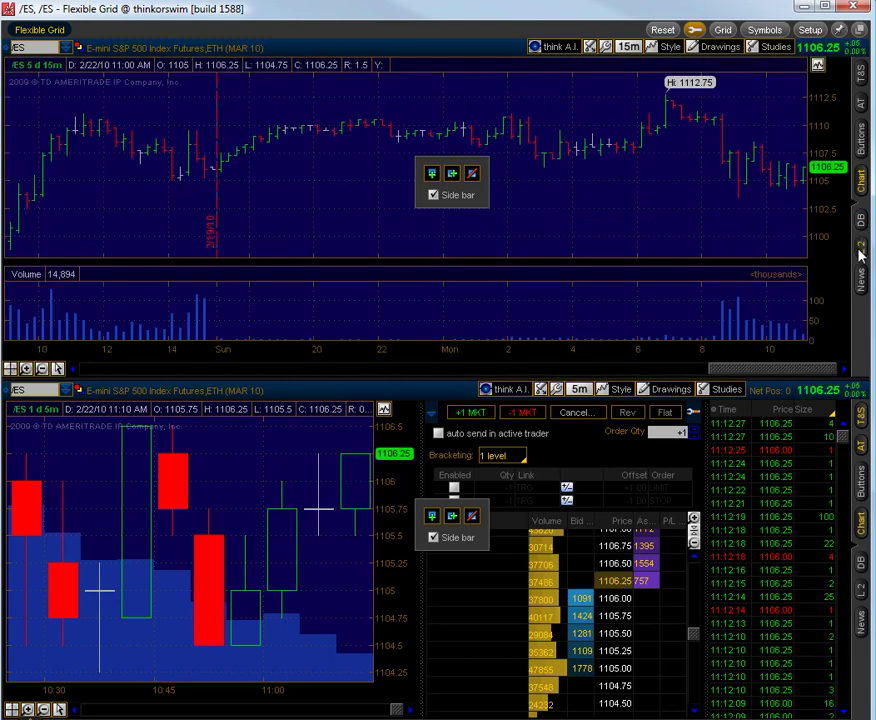
{"action": "left_click", "coordinate": [861, 250]}
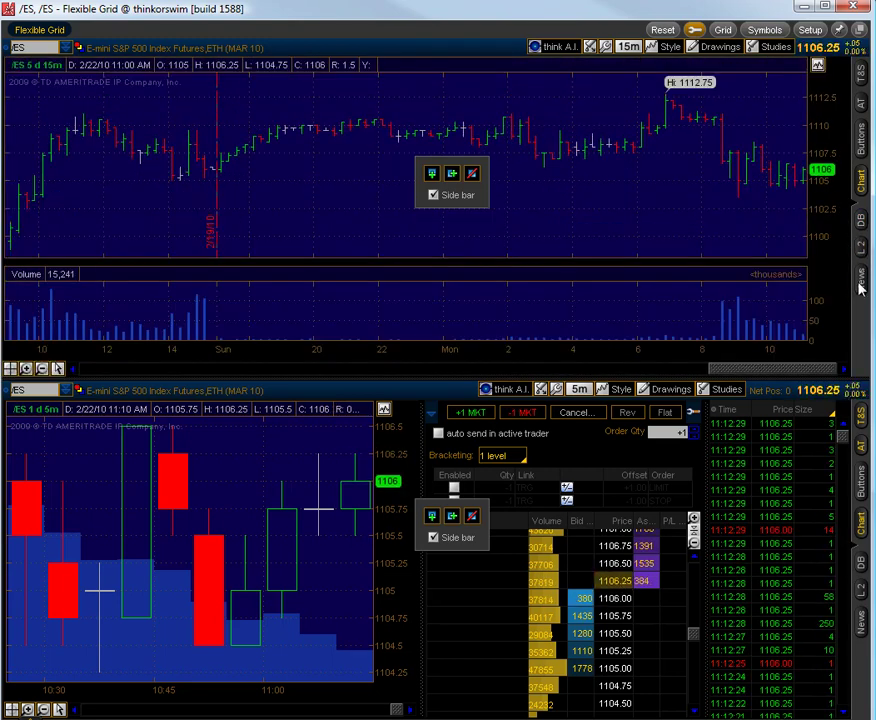
{"action": "left_click", "coordinate": [860, 287]}
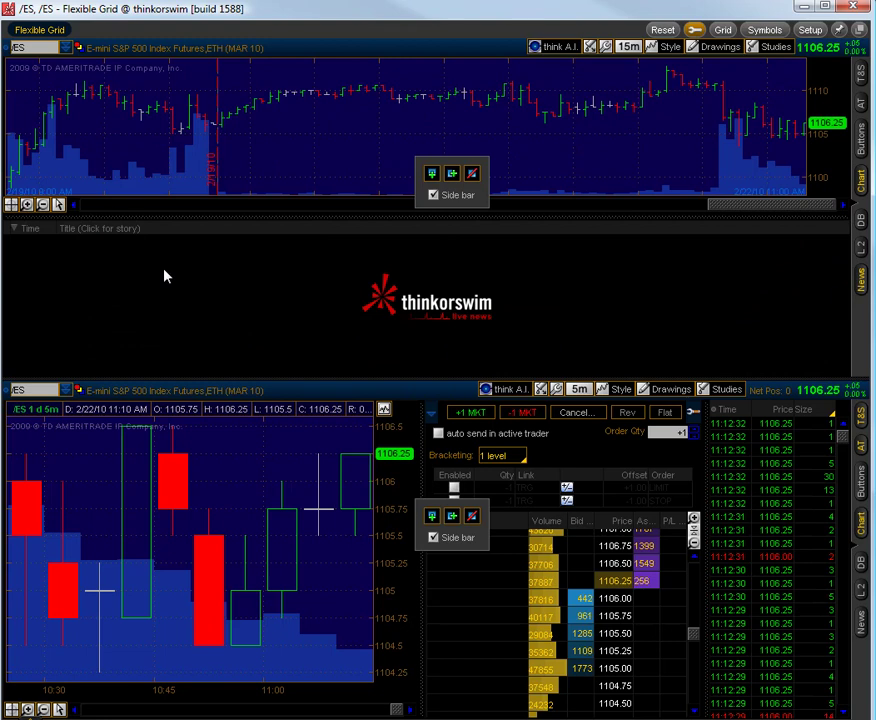
{"action": "left_click", "coordinate": [864, 285]}
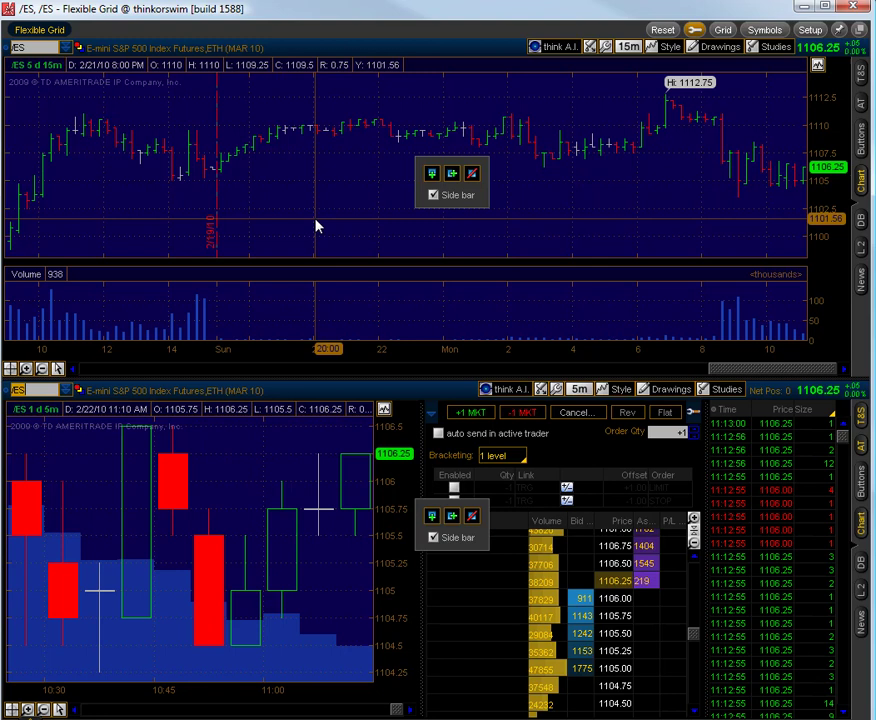
Step: Change the lower chart's symbol to SPY and the upper chart's symbol to DIA
{"action": "type", "text": "PY"}
{"action": "key", "text": "Return"}
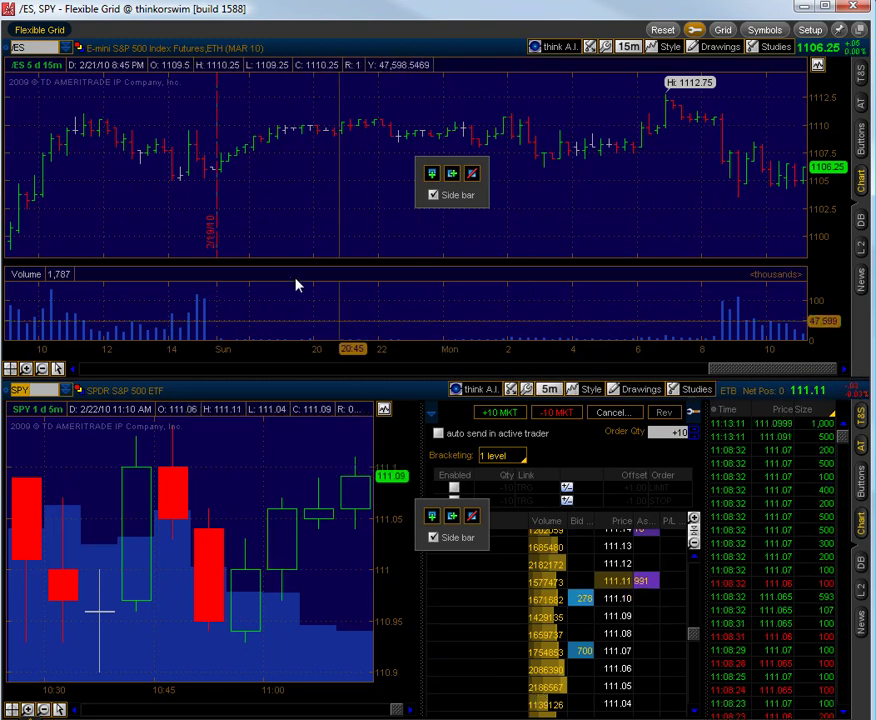
{"action": "type", "text": "DIA"}
{"action": "key", "text": "Return"}
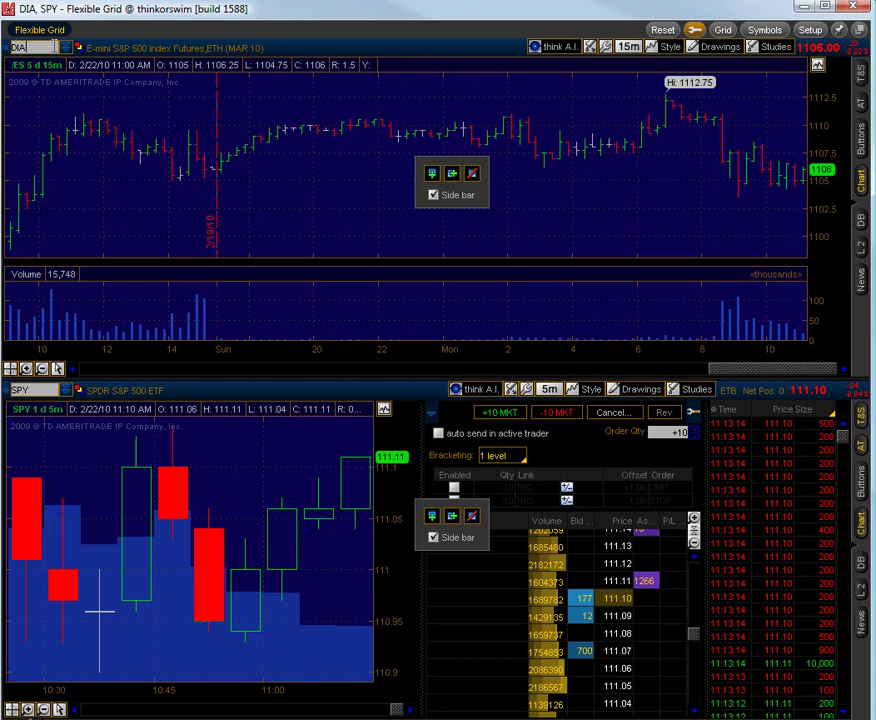
{"action": "scroll", "coordinate": [542, 141], "scroll_direction": "up", "scroll_amount": 3}
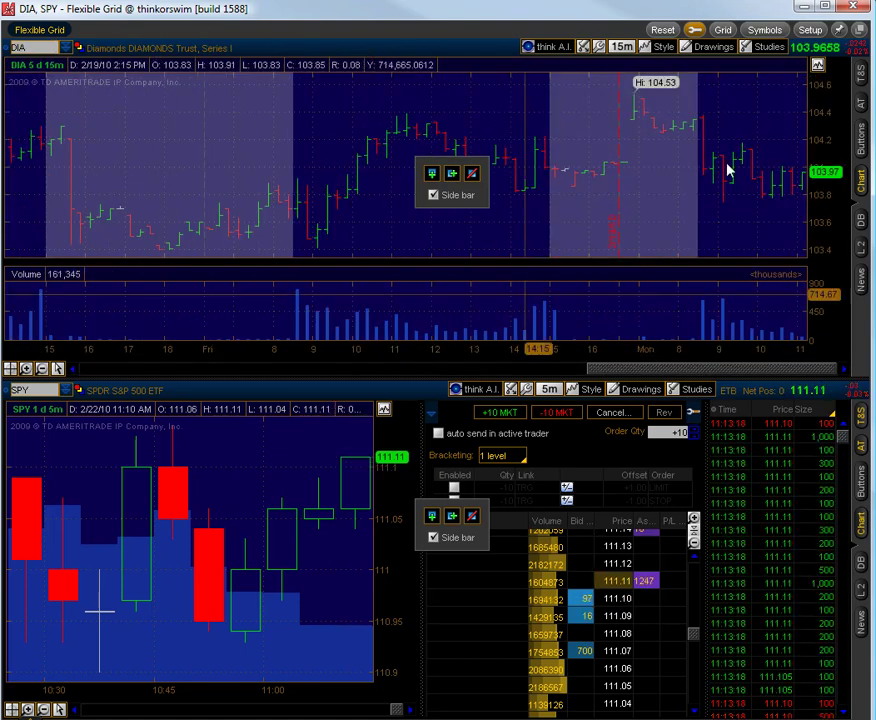
Step: Add a new cell to the right of the DIA chart and load QQQQ into it
{"action": "left_click", "coordinate": [695, 30]}
{"action": "left_click", "coordinate": [695, 30]}
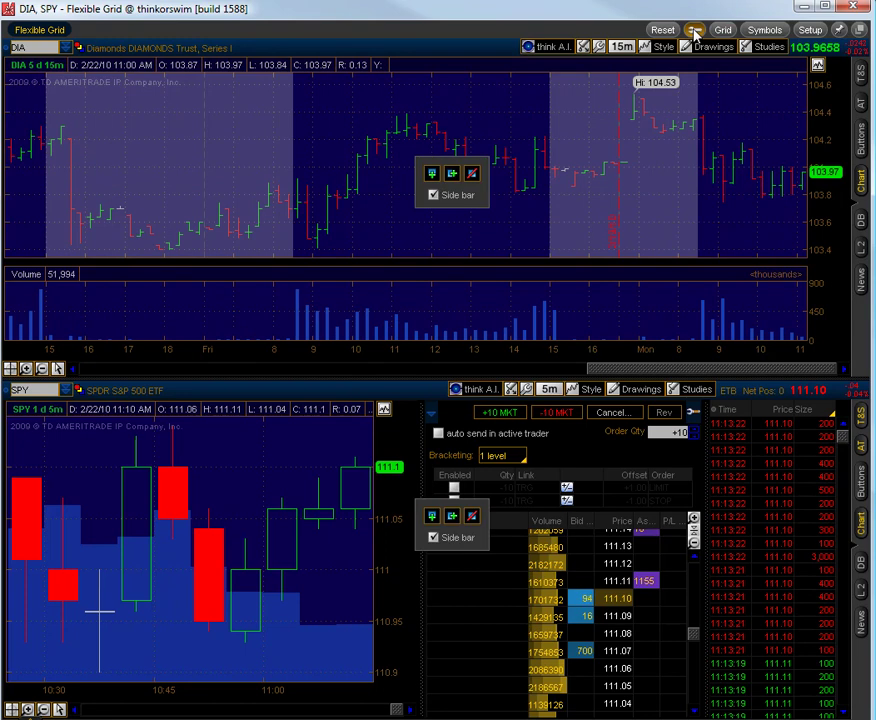
{"action": "left_click", "coordinate": [453, 174]}
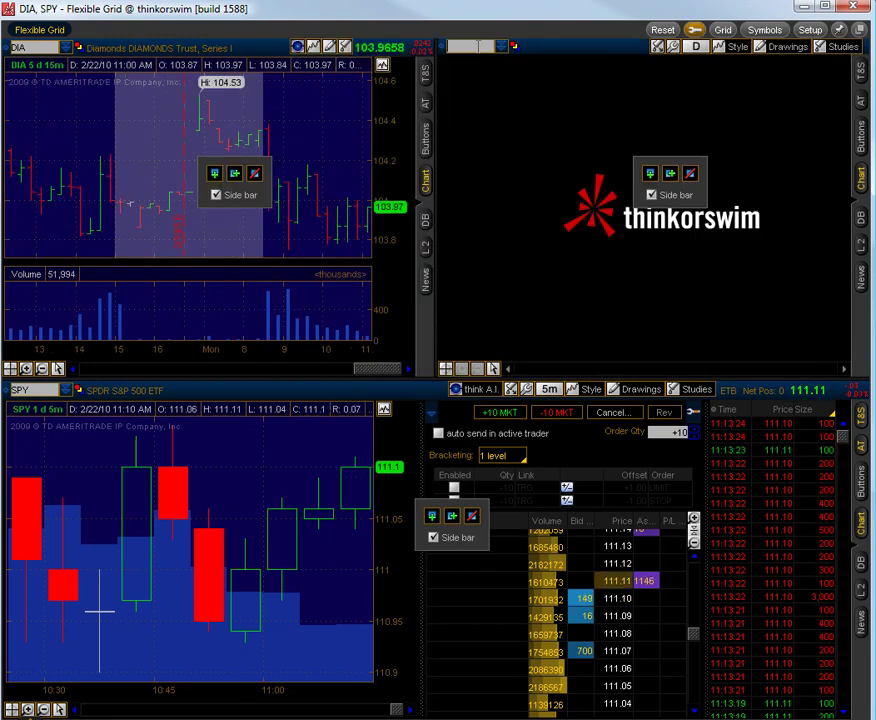
{"action": "type", "text": "QQQQ"}
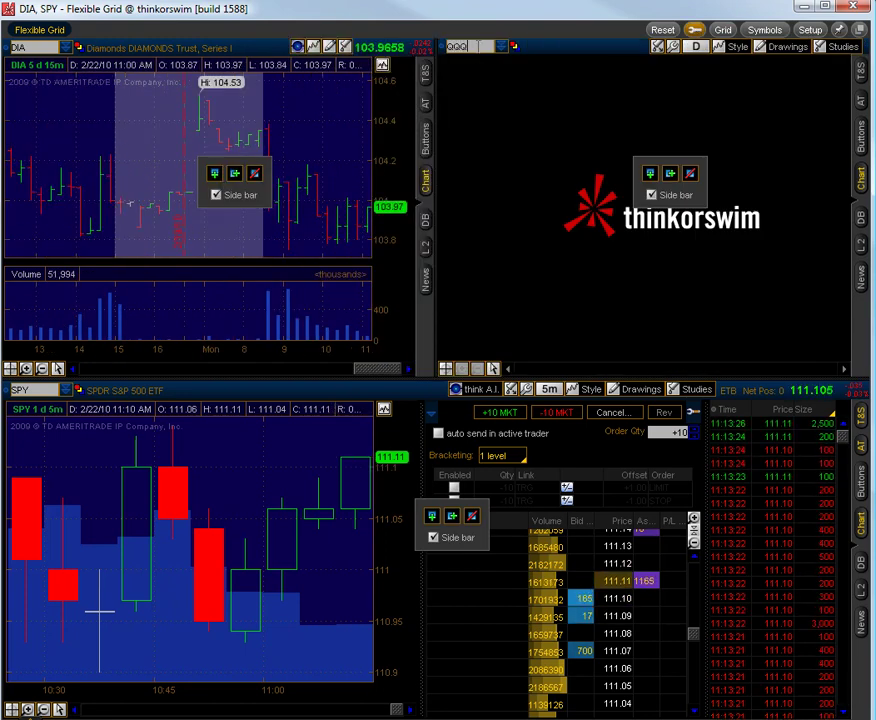
{"action": "key", "text": "Return"}
{"action": "scroll", "coordinate": [645, 113], "scroll_direction": "up", "scroll_amount": 3}
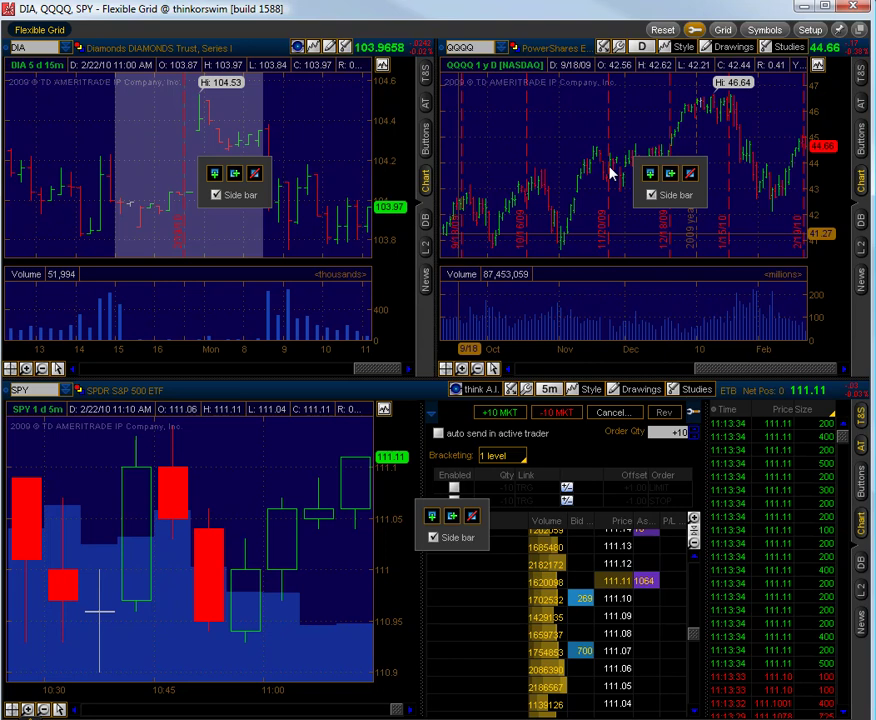
Step: Delete the QQQQ cell and hide the grid's cell editing controls
{"action": "left_click", "coordinate": [690, 173]}
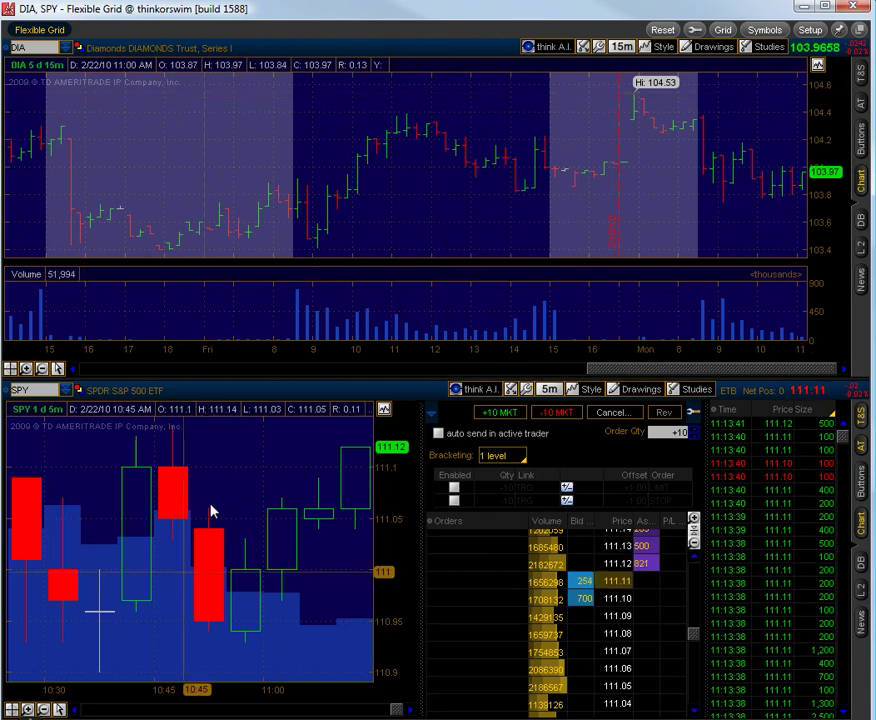
{"action": "left_click", "coordinate": [647, 584]}
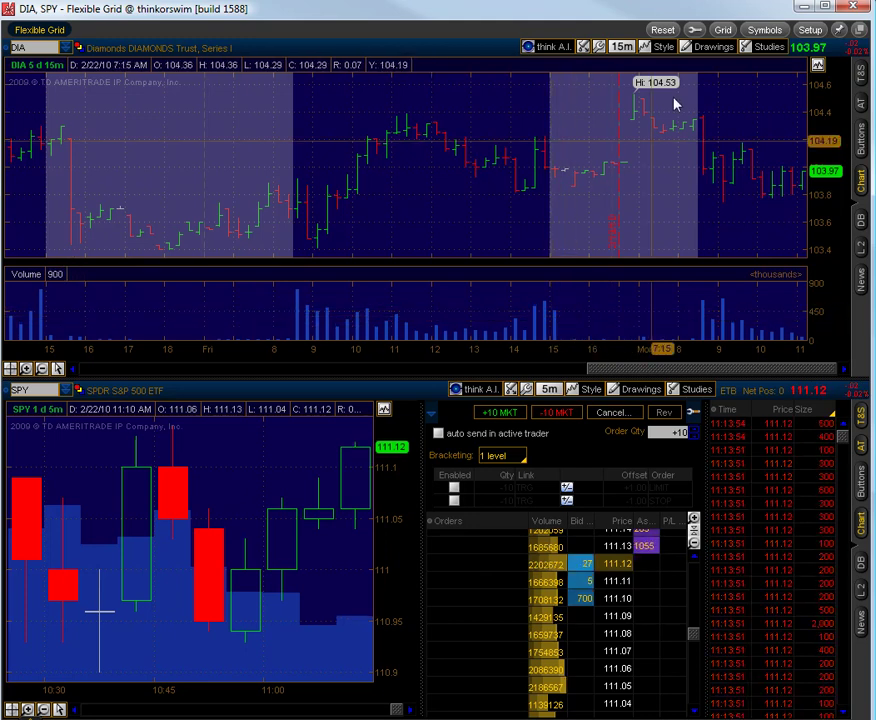
Step: View the option for saving the flexible grid layout under a name, and leave it without saving
{"action": "left_click", "coordinate": [722, 29]}
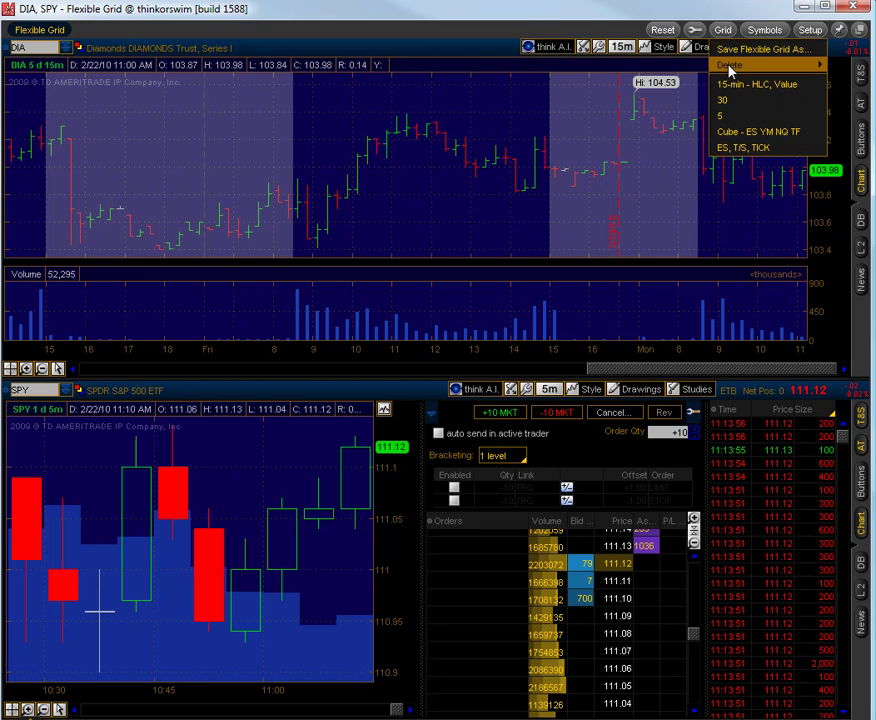
{"action": "left_click", "coordinate": [740, 49]}
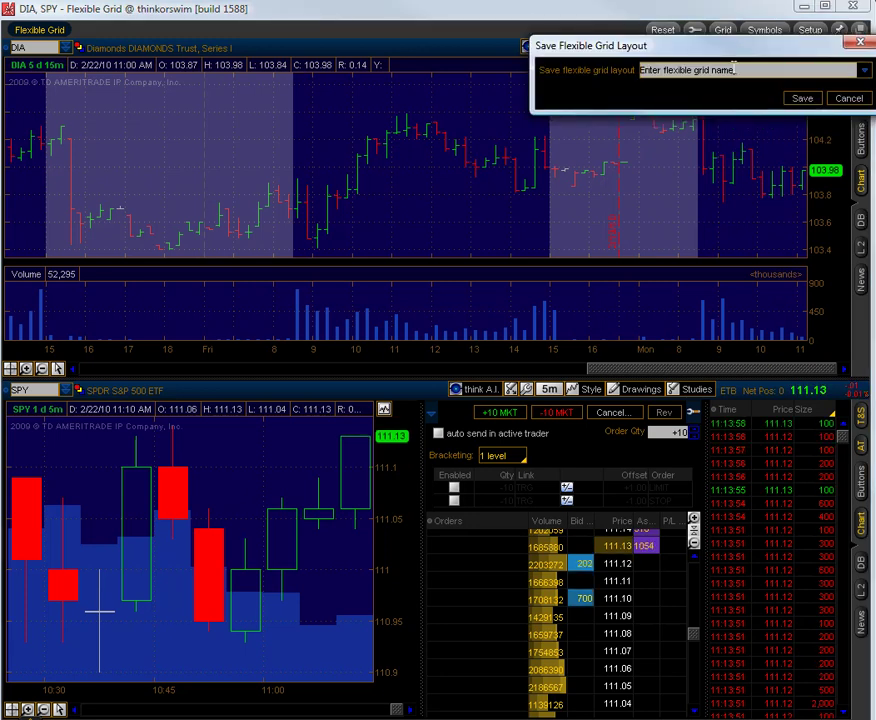
{"action": "left_click", "coordinate": [848, 98]}
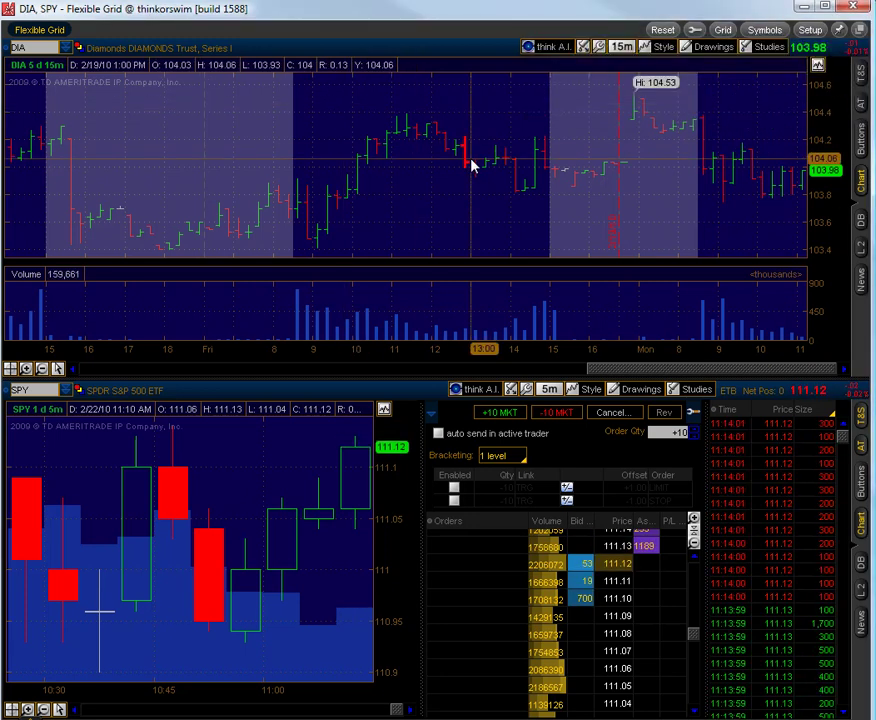